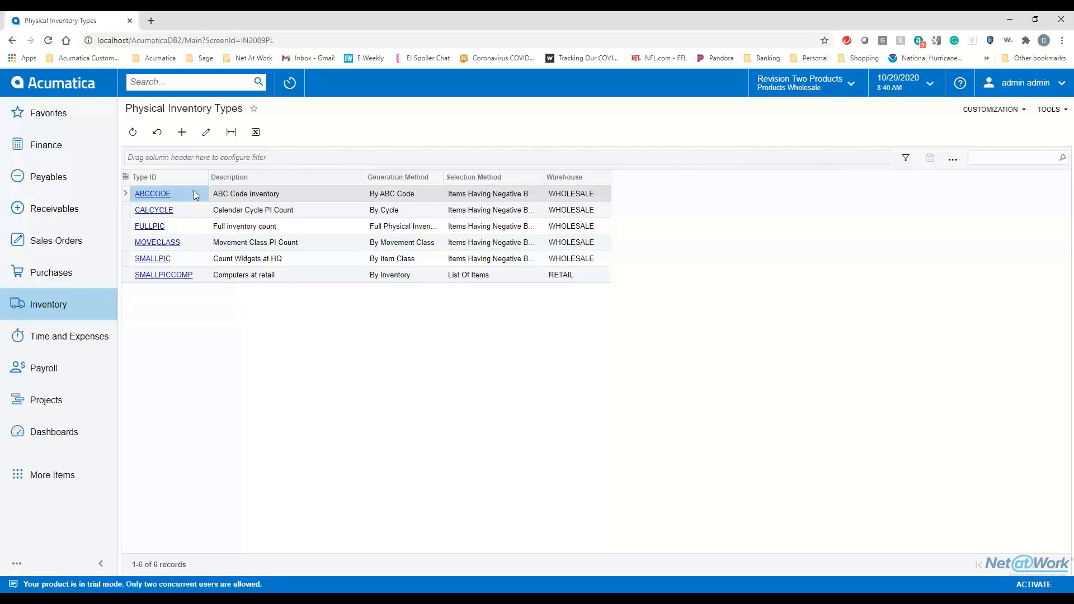
# Create a new physical inventory type with the ID SEMI and the description Semi-Annually
pyautogui.click(182, 133)
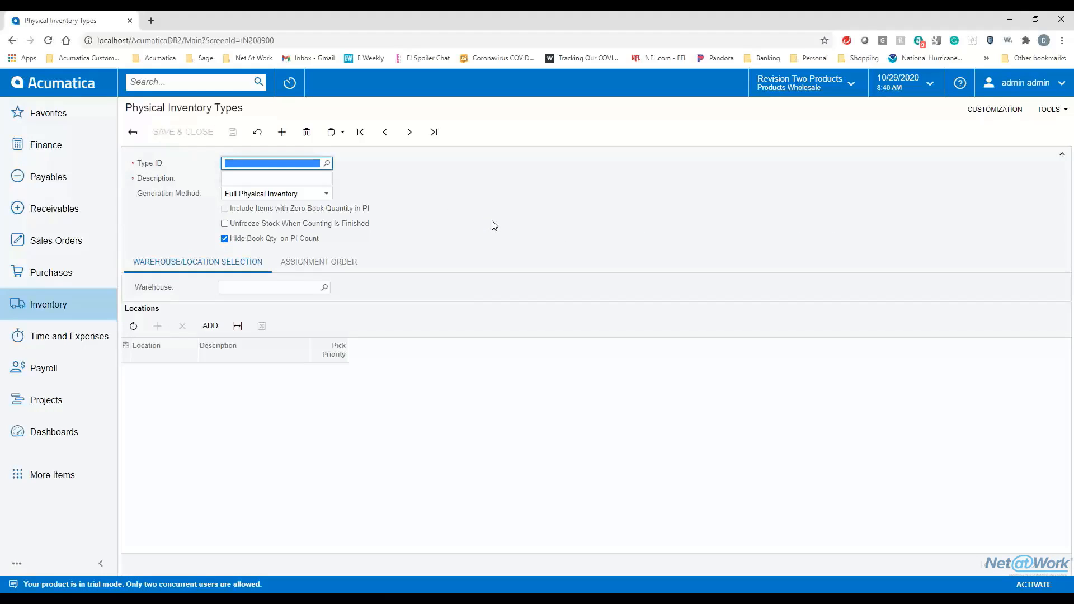
pyautogui.write('SEMI')
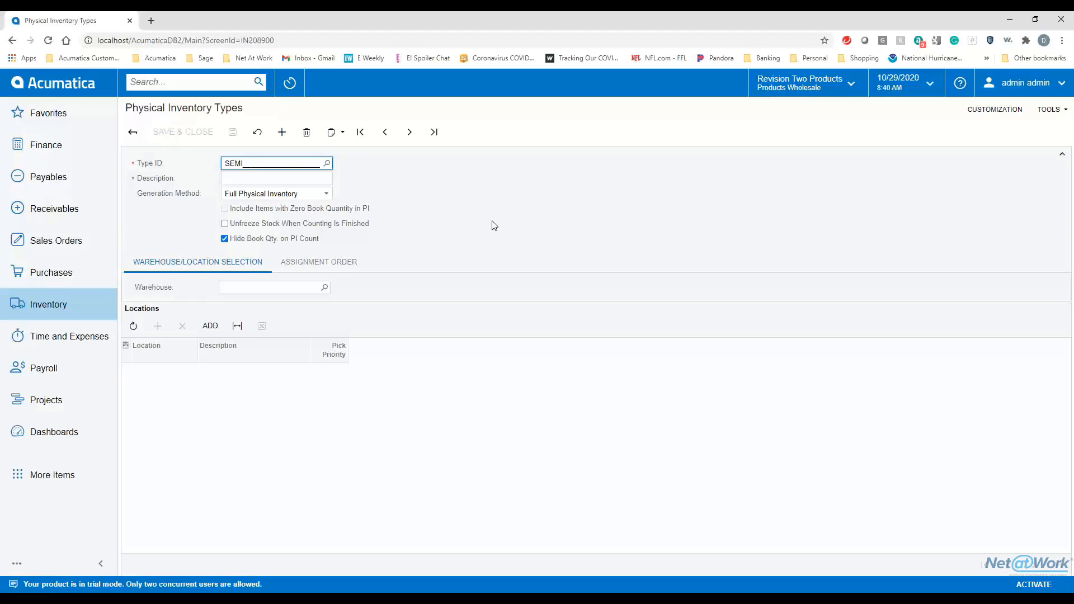
pyautogui.press('Tab')
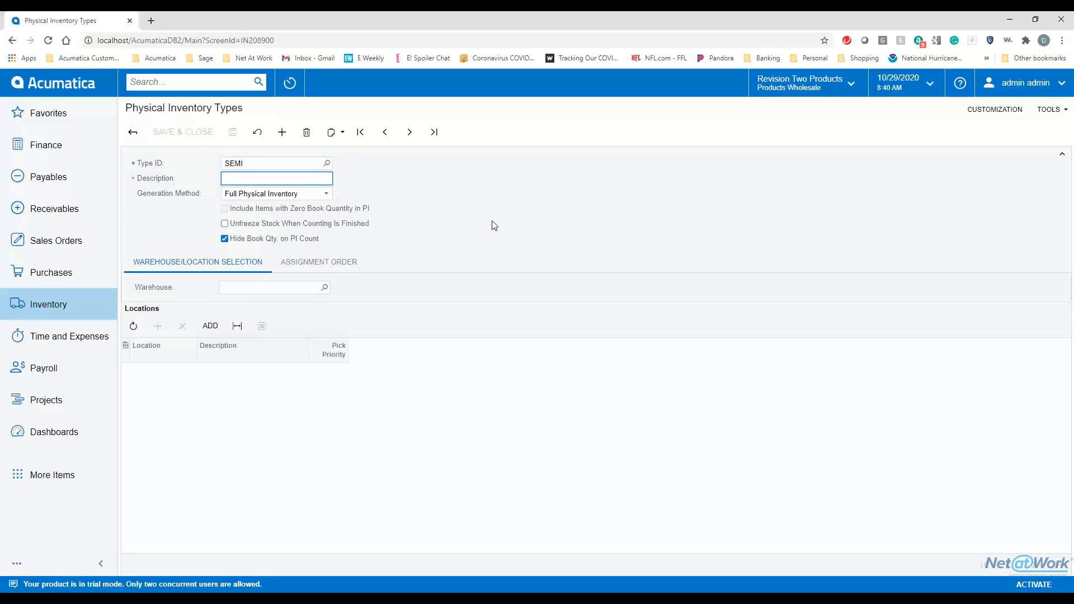
pyautogui.write('Sem')
pyautogui.write('i Annually')
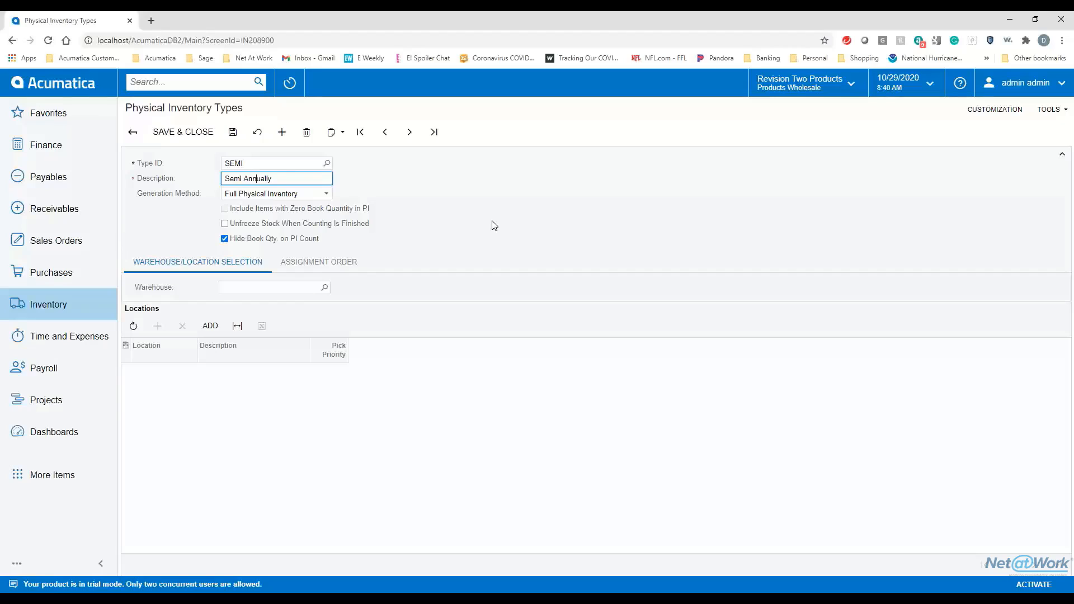
pyautogui.press('BackSpace')
pyautogui.write('-0')
pyautogui.press('BackSpace')
# Set the SEMI type's generation method to By Movement Class, and save and close the record
pyautogui.click(326, 194)
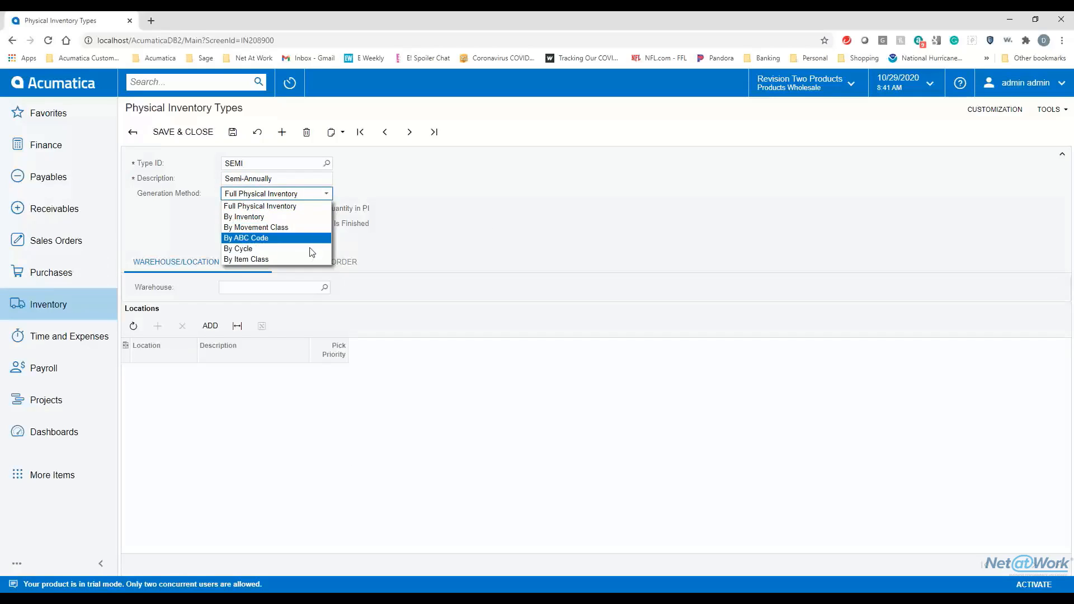
pyautogui.click(283, 227)
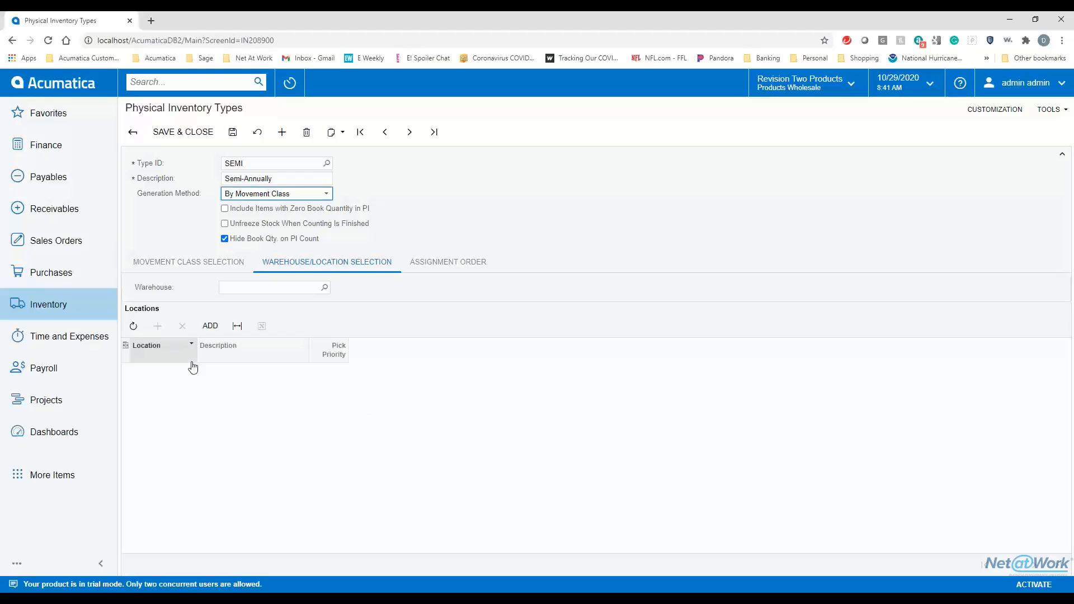
pyautogui.click(195, 138)
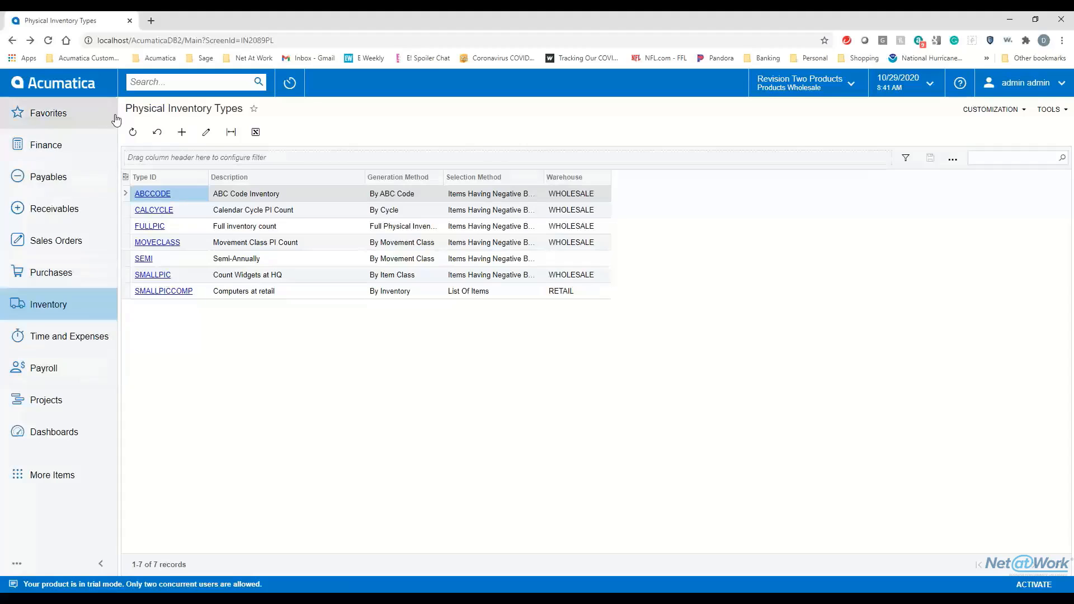
# Open Physical Inventory Cycles and add a blank cycle row, going through its description and counts-per-year fields
pyautogui.click(80, 304)
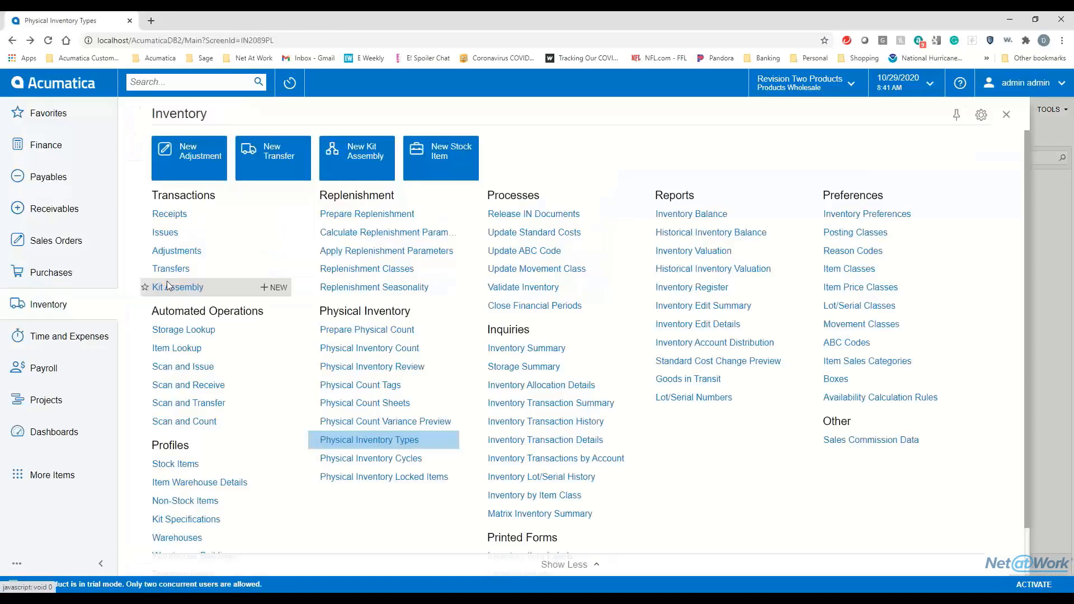
pyautogui.click(394, 464)
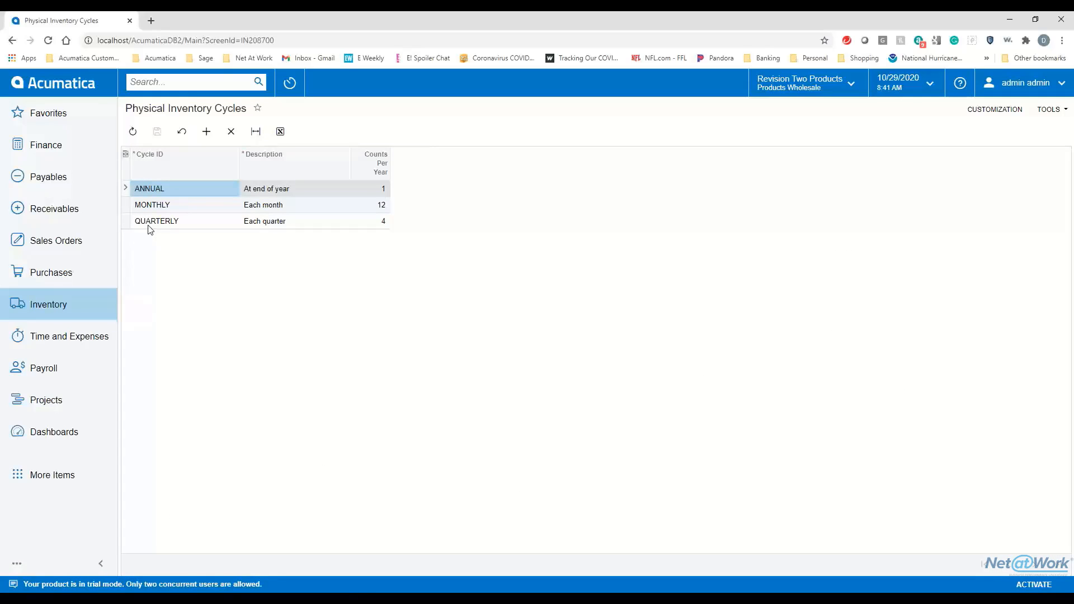
pyautogui.click(207, 133)
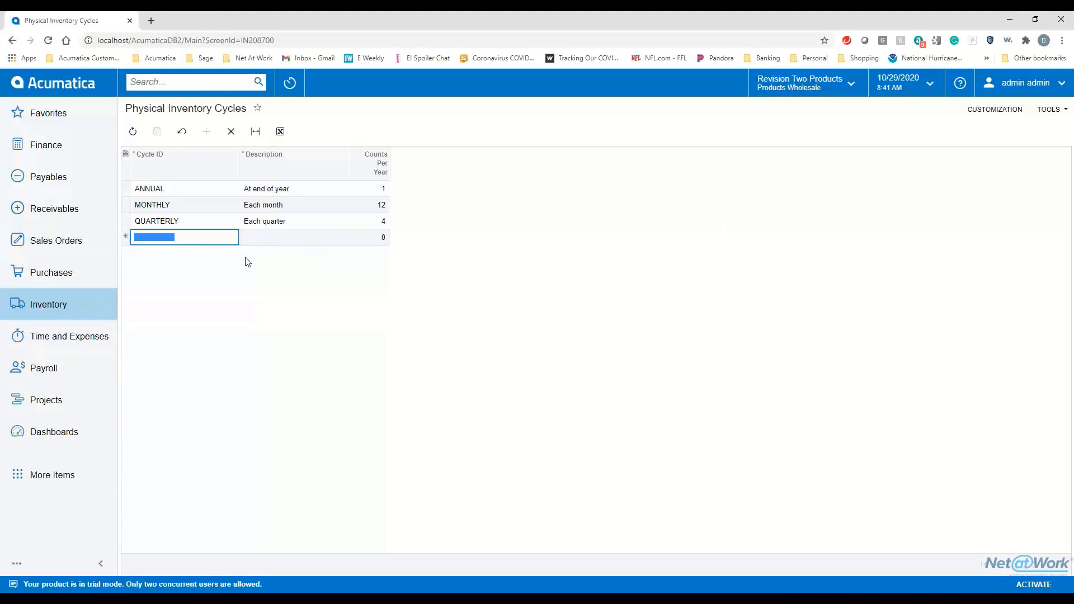
pyautogui.click(291, 241)
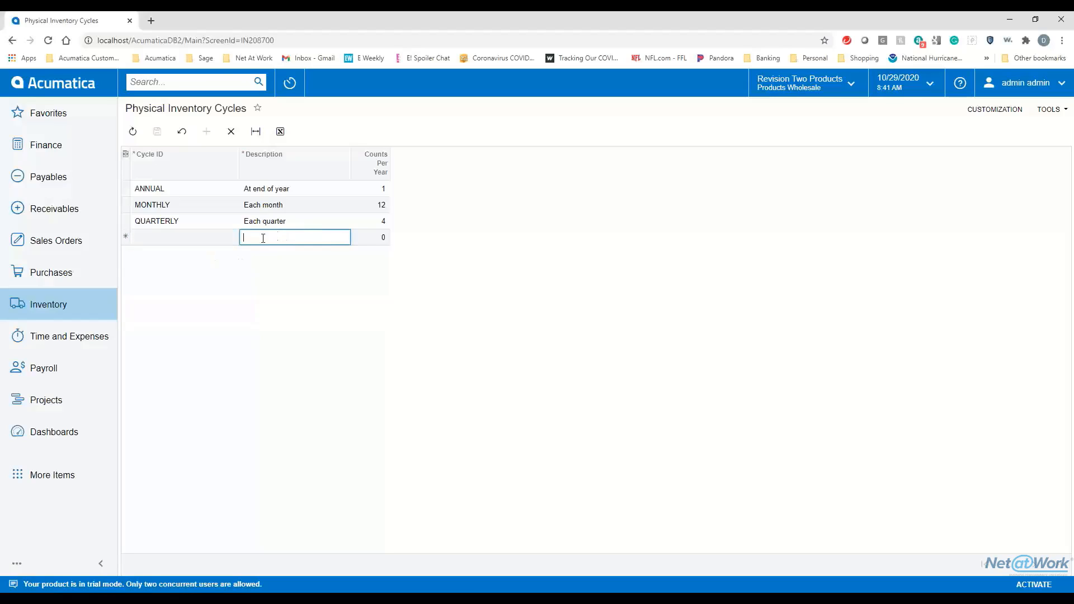
pyautogui.click(383, 240)
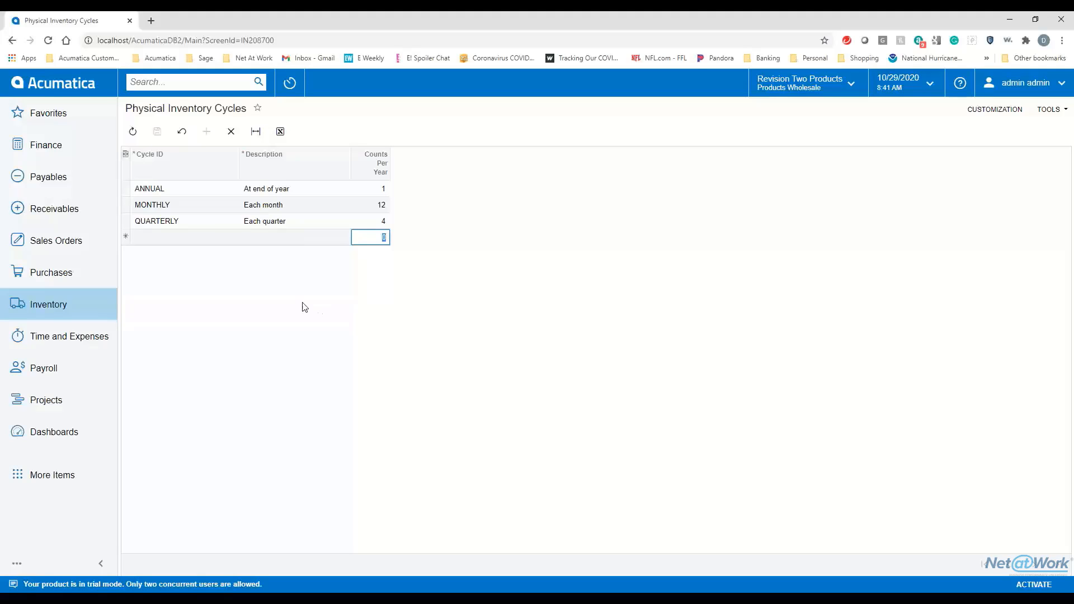
pyautogui.click(577, 212)
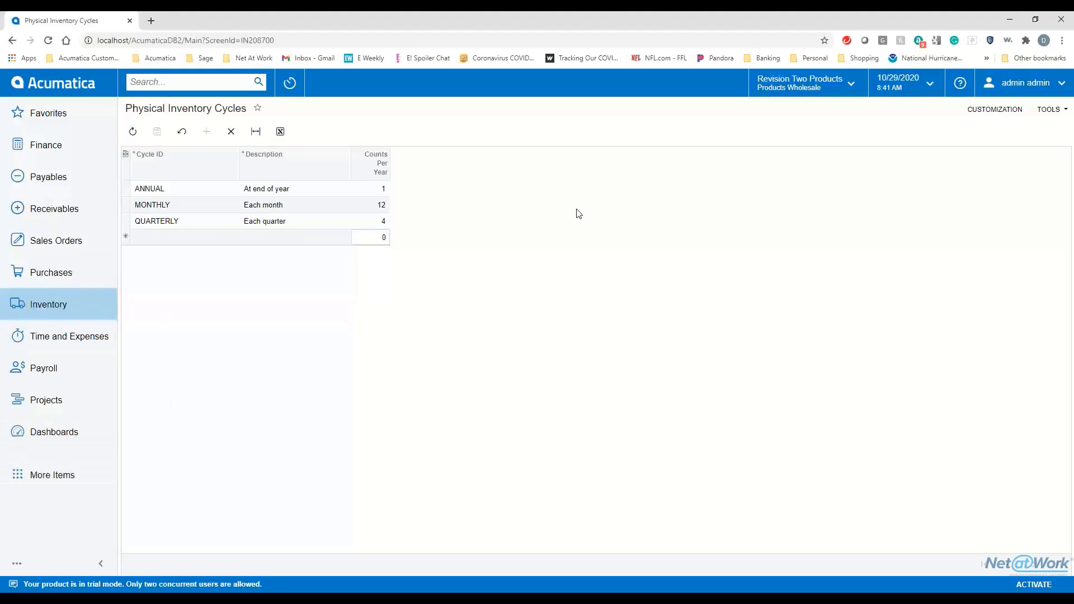
# Open Prepare Physical Count with type SMALLPIC and review its selected and excluded locations and inventory items
pyautogui.click(95, 303)
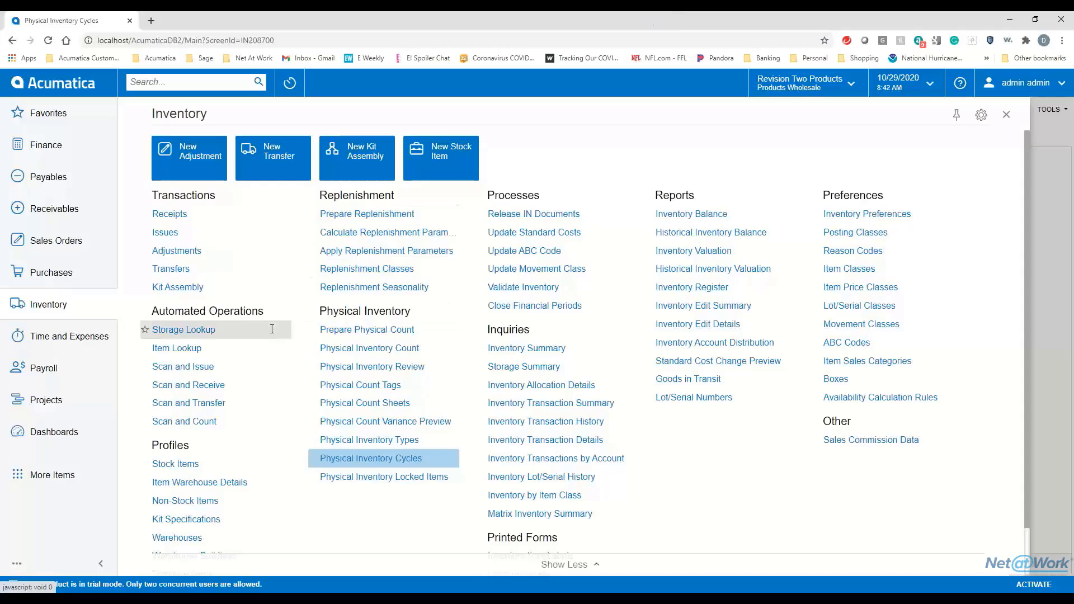
pyautogui.click(377, 334)
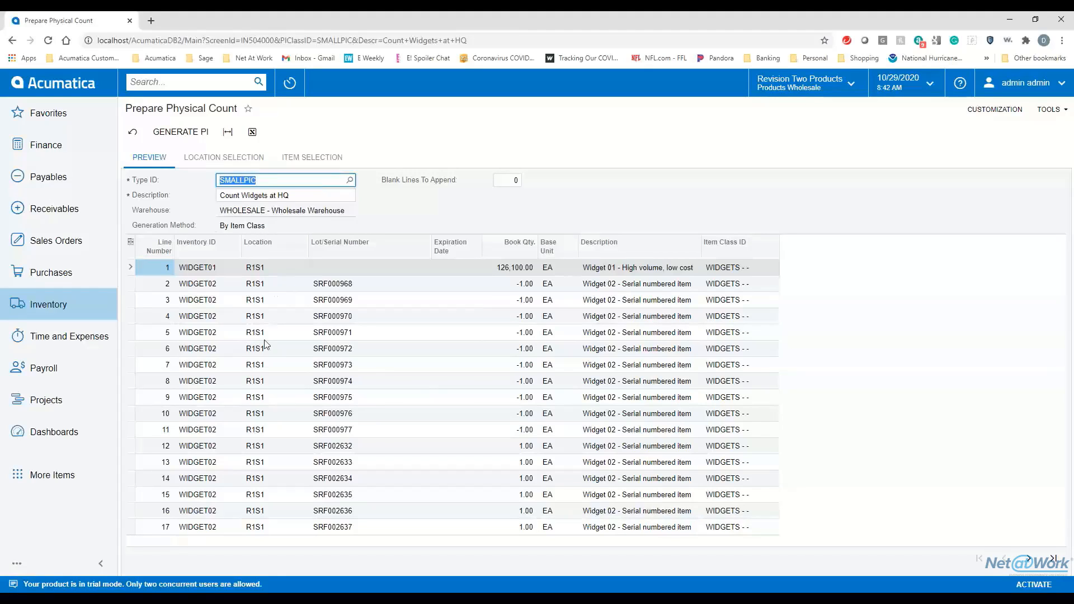
pyautogui.click(209, 161)
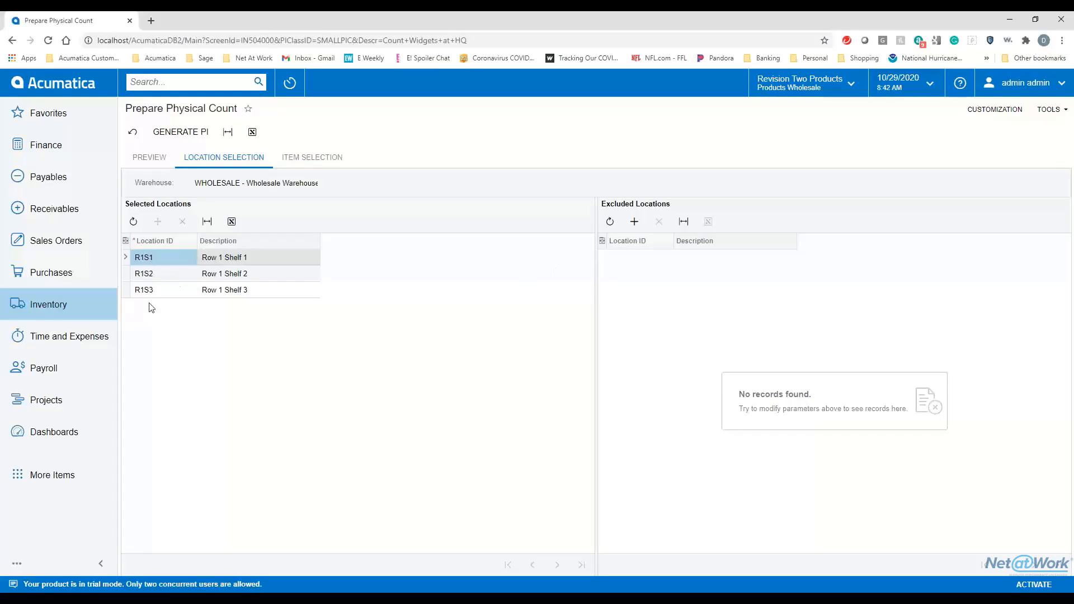
pyautogui.click(321, 157)
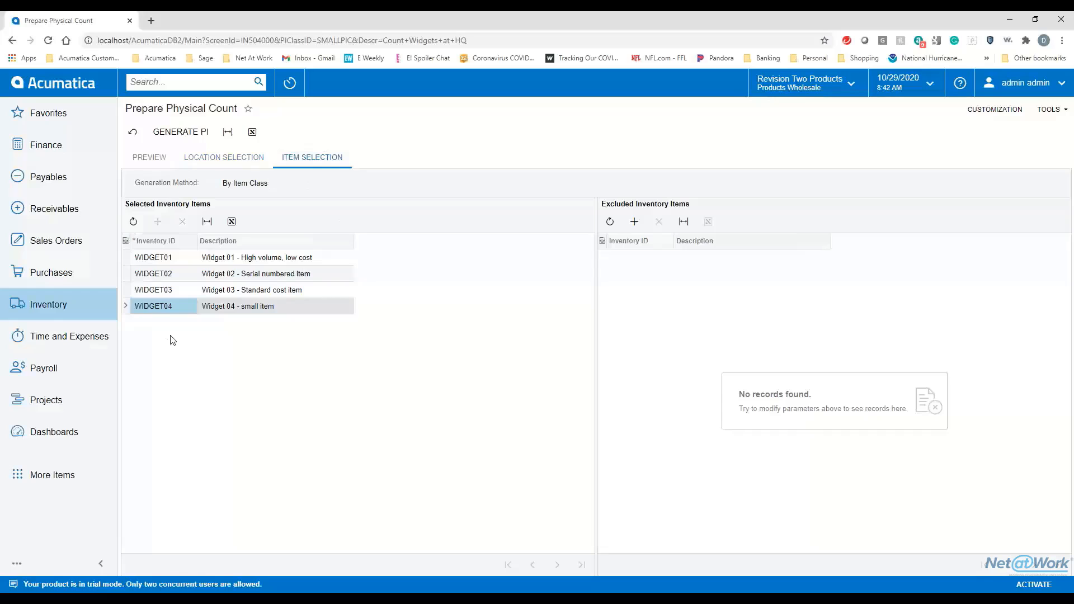
pyautogui.click(148, 159)
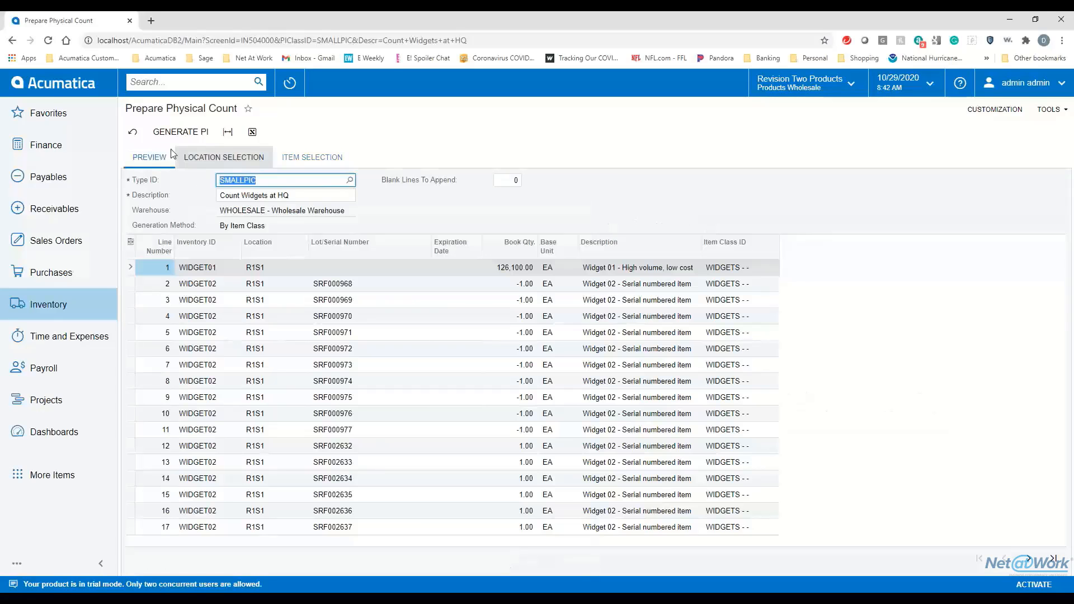
pyautogui.click(229, 161)
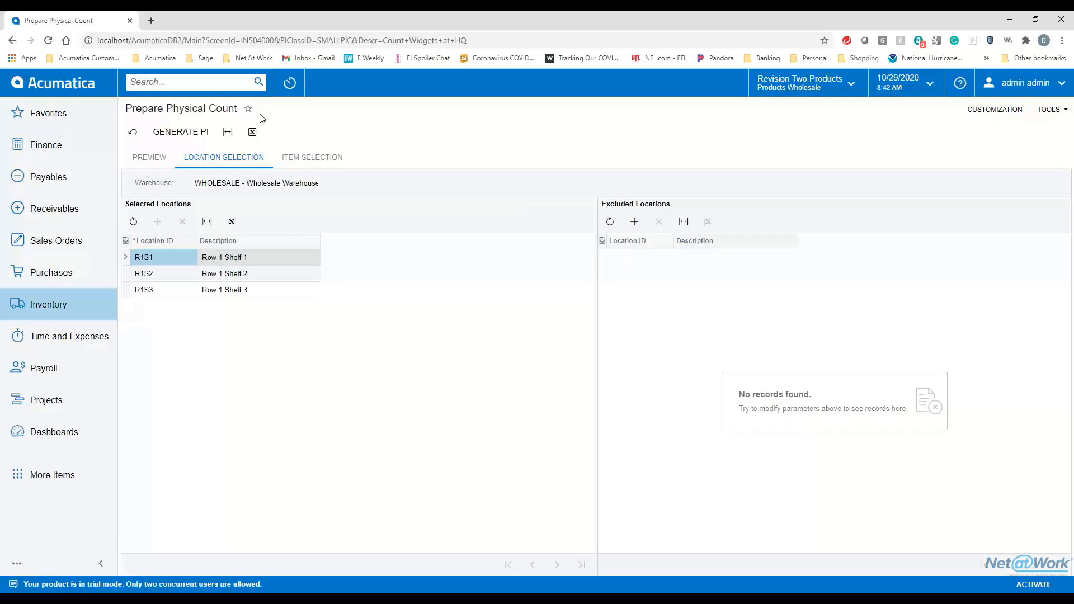
pyautogui.click(291, 161)
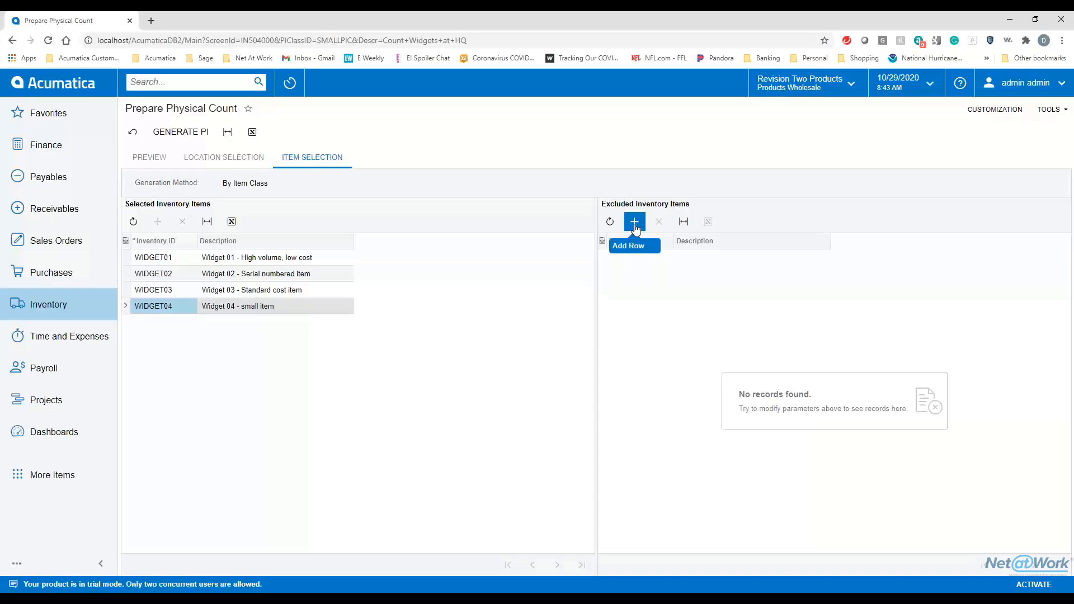
# Return to the SMALLPIC count preview and generate the physical inventory
pyautogui.click(156, 158)
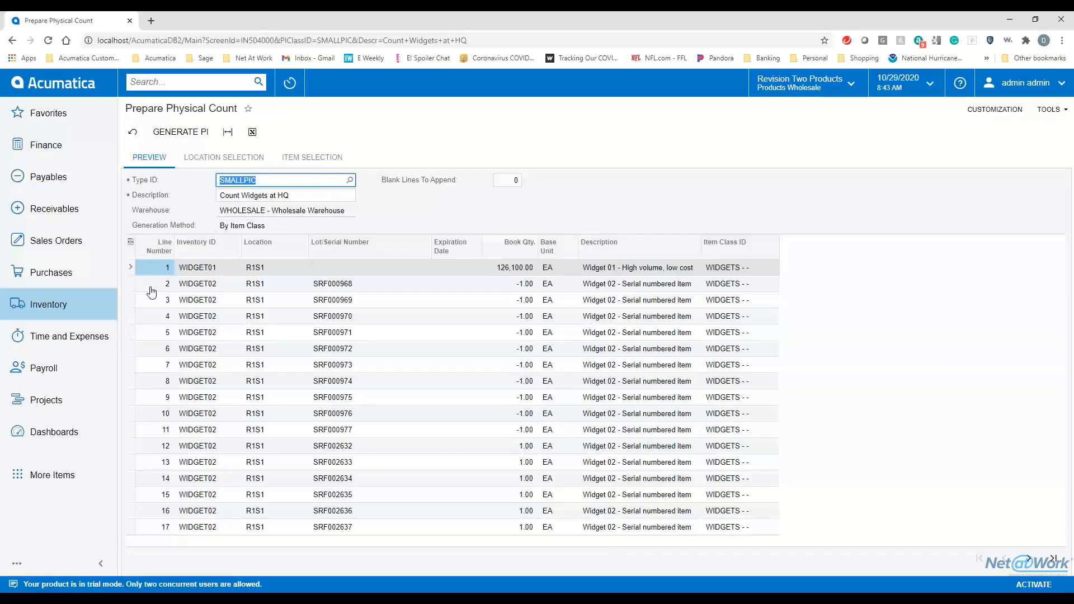
pyautogui.click(186, 135)
pyautogui.moveTo(278, 137)
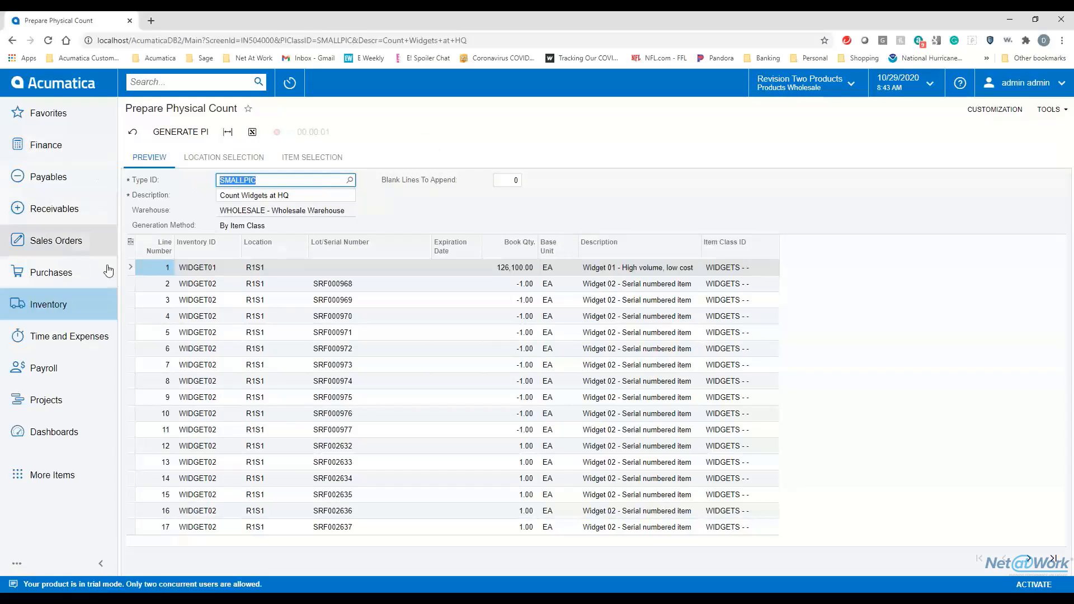
# Run the Physical Count Sheets report for the Count Widgets at HQ count with reference number 000008
pyautogui.click(91, 306)
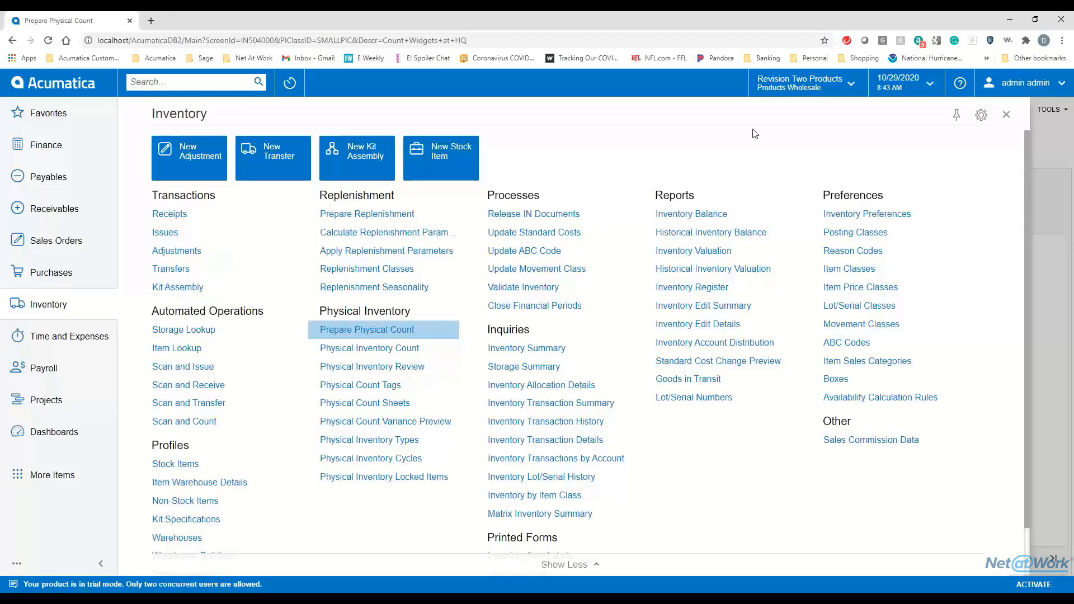
pyautogui.click(380, 409)
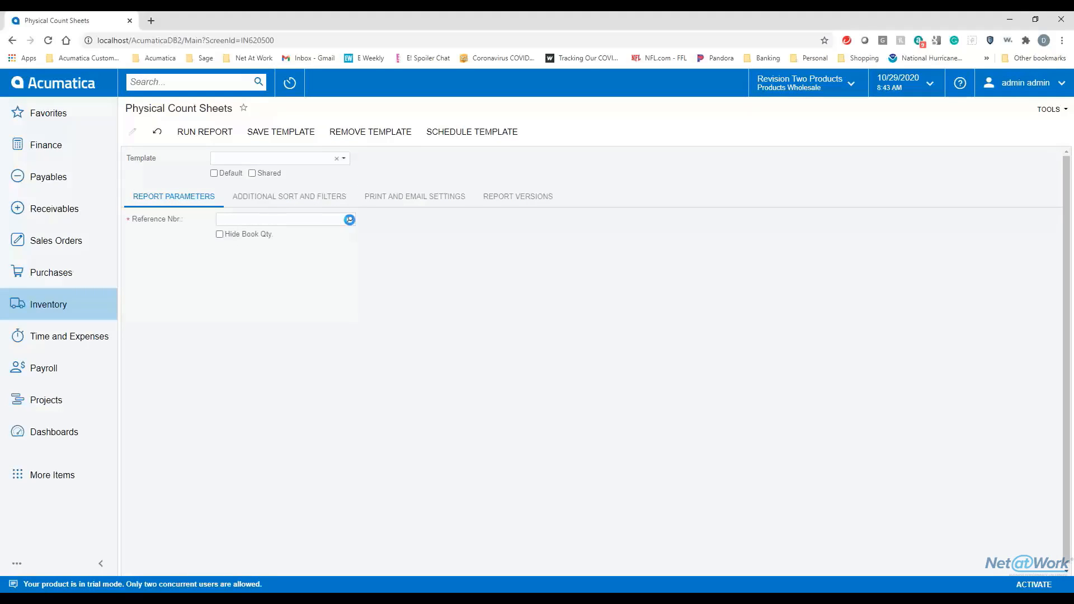
pyautogui.click(350, 219)
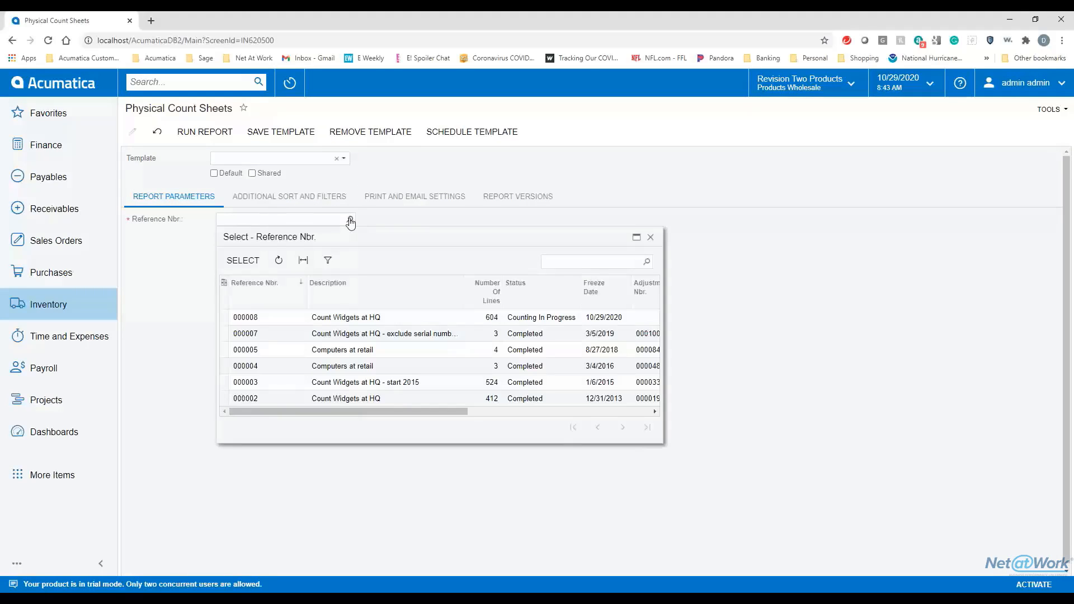
pyautogui.click(258, 318)
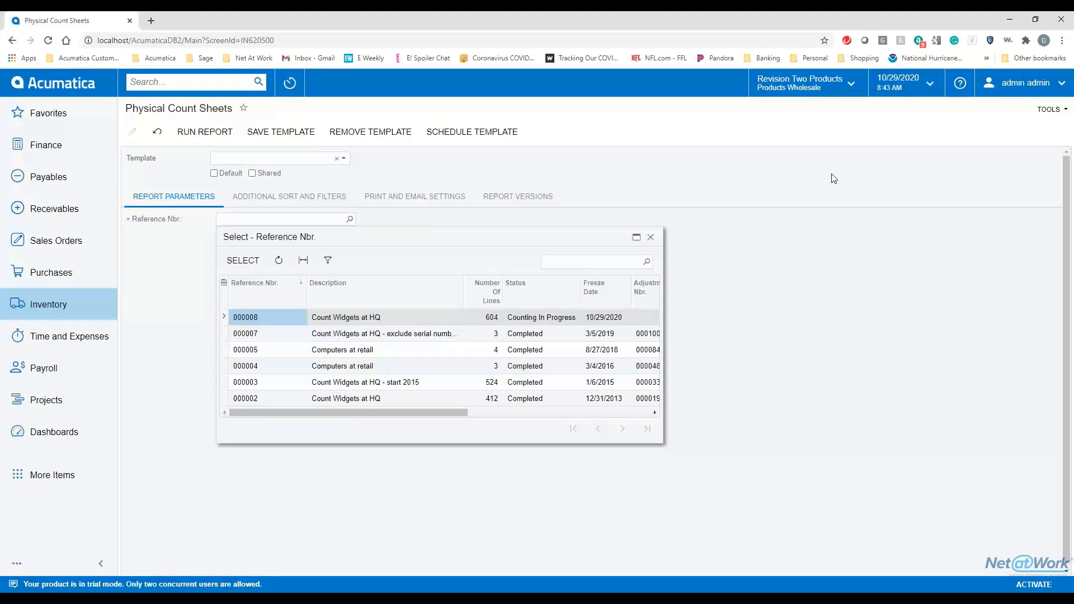
pyautogui.click(244, 261)
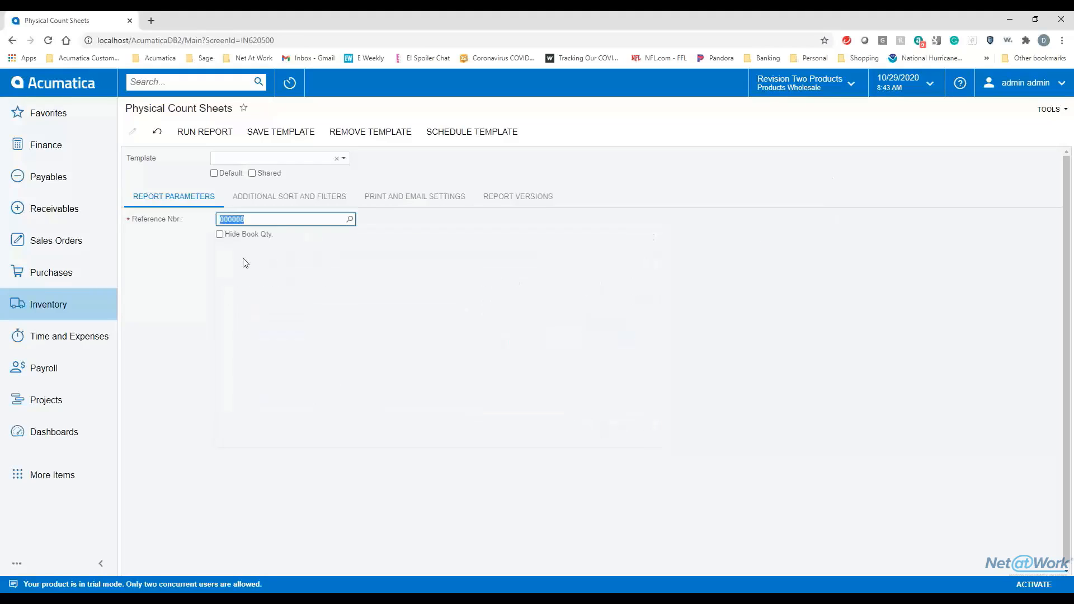
pyautogui.click(211, 138)
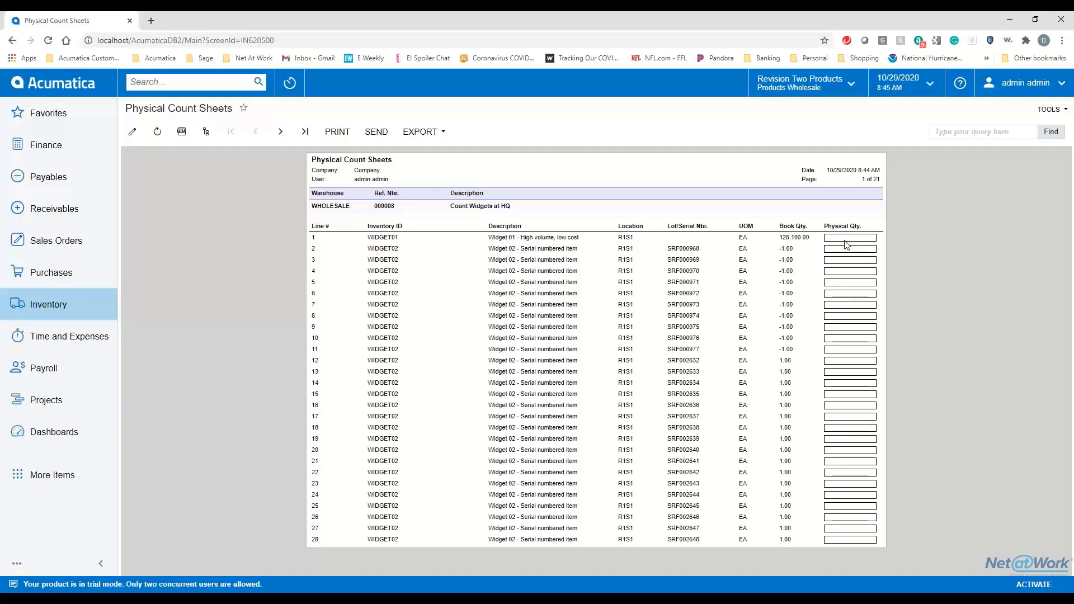
# Reopen Prepare Physical Count and examine the SMALLPIC preview lines and selected warehouse locations
pyautogui.click(73, 304)
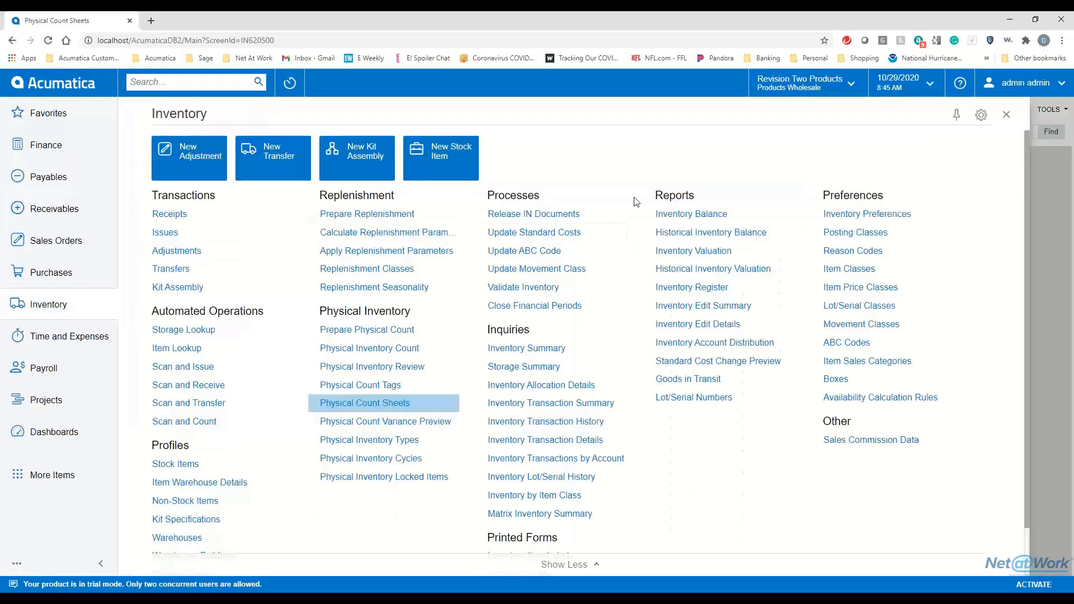
pyautogui.click(379, 331)
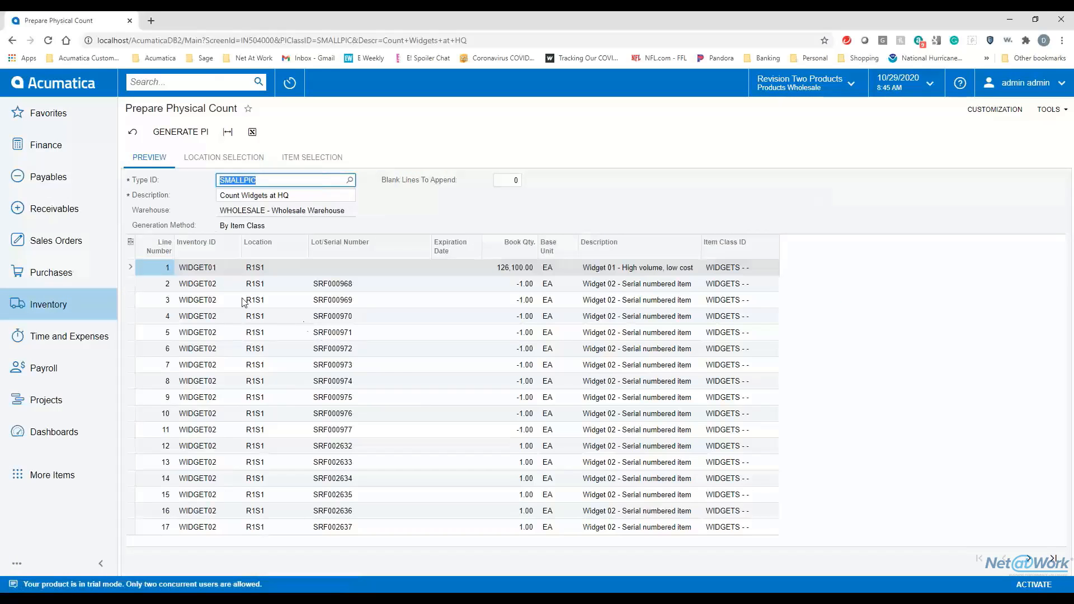
pyautogui.click(216, 165)
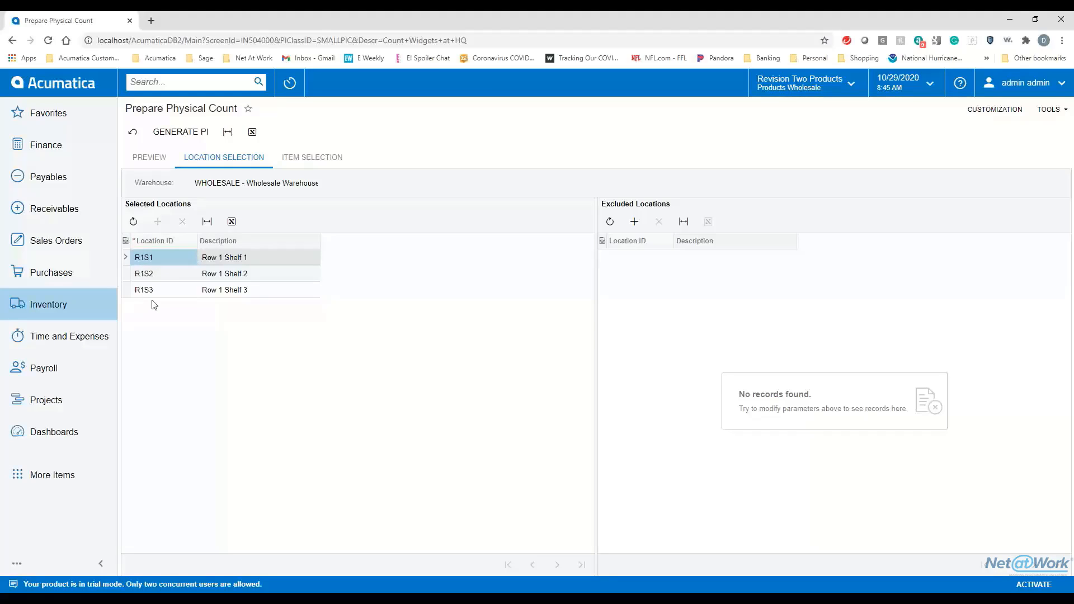
pyautogui.click(143, 157)
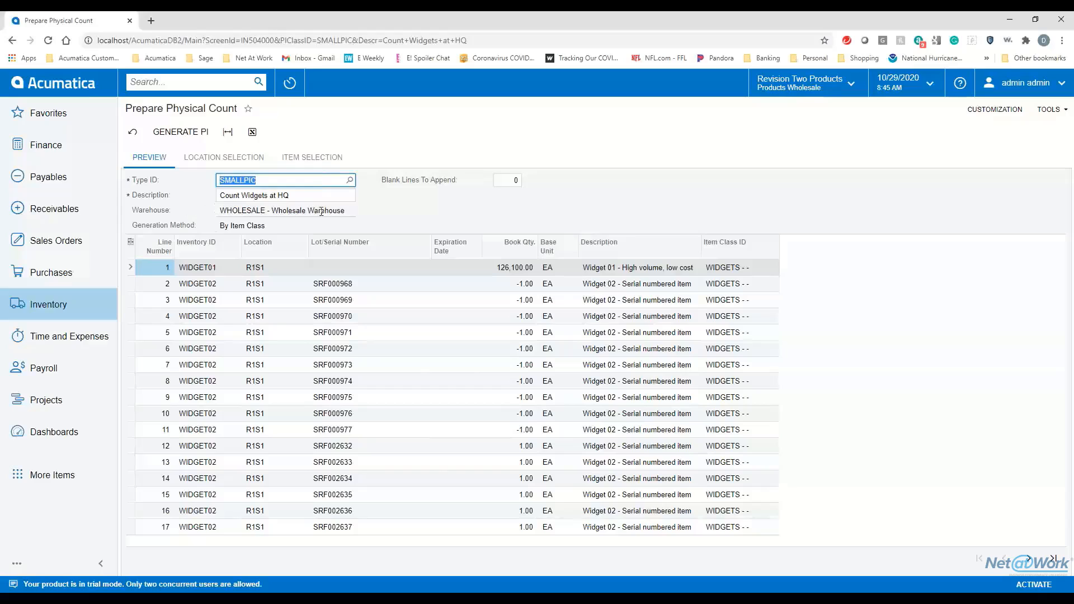
pyautogui.click(186, 164)
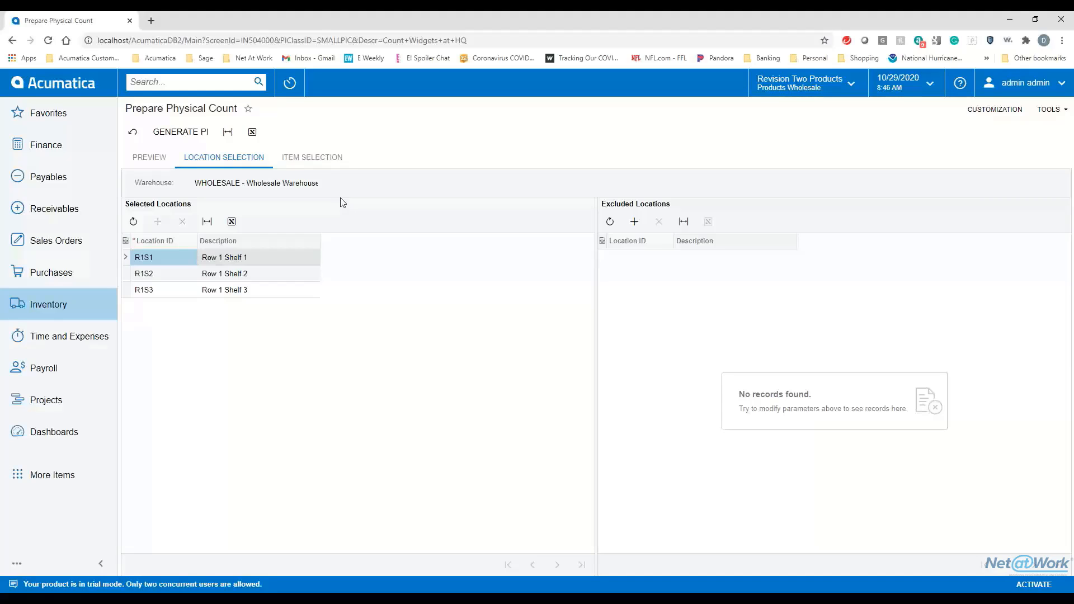
# Run the Physical Count Sheets report for reference number 000008, checking its report versions beforehand
pyautogui.click(79, 307)
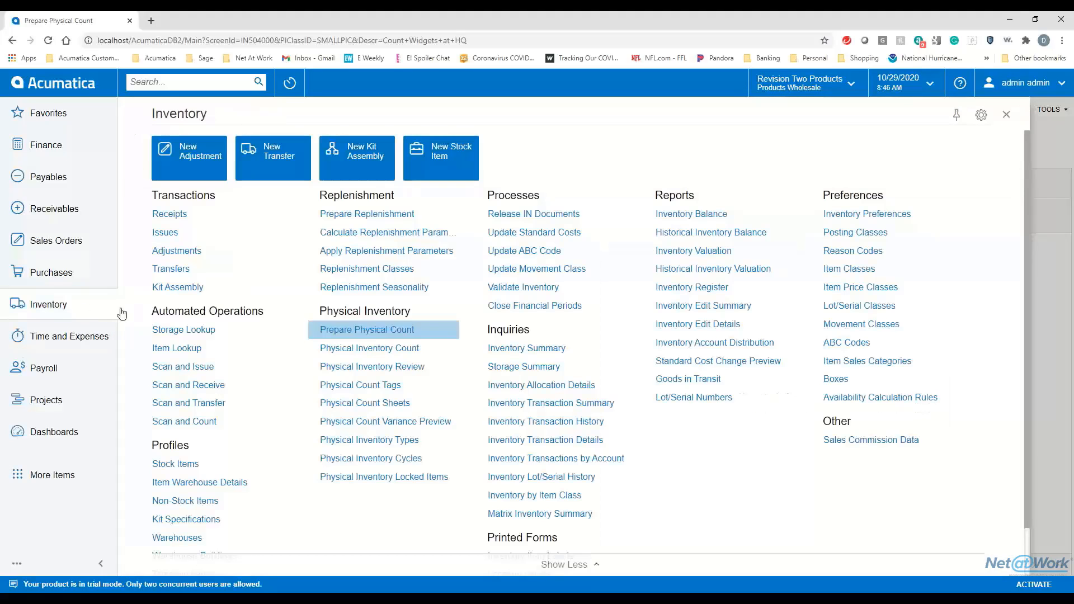
pyautogui.click(369, 408)
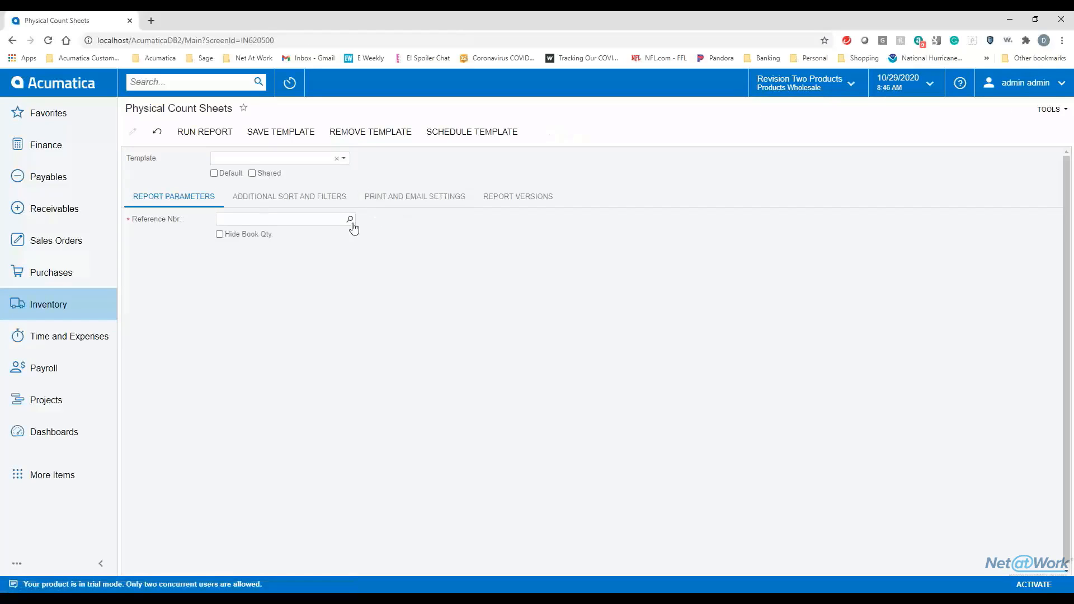
pyautogui.click(351, 222)
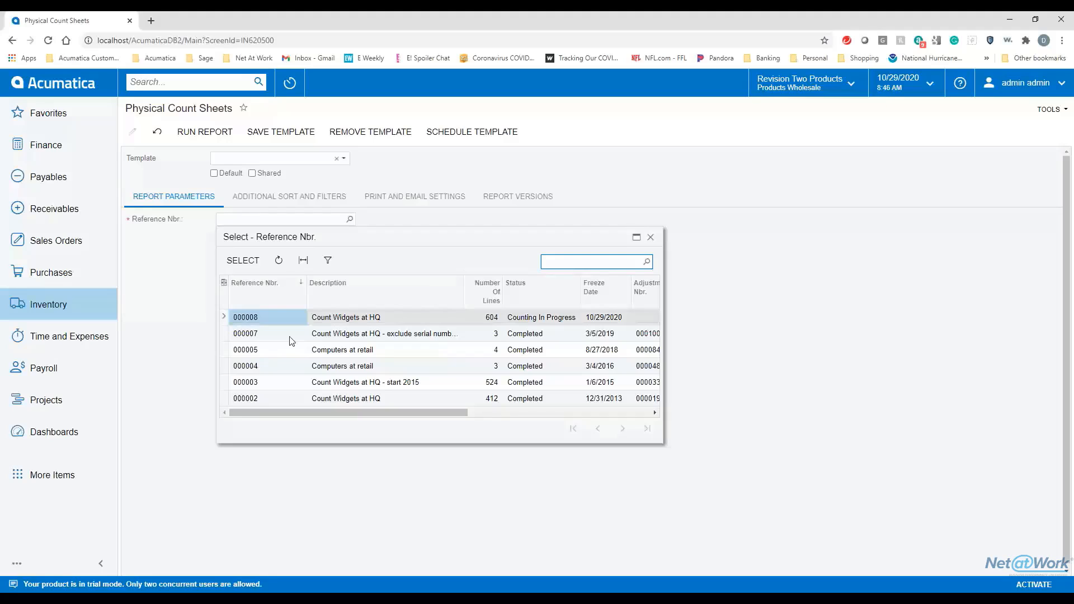
pyautogui.click(282, 319)
pyautogui.click(243, 260)
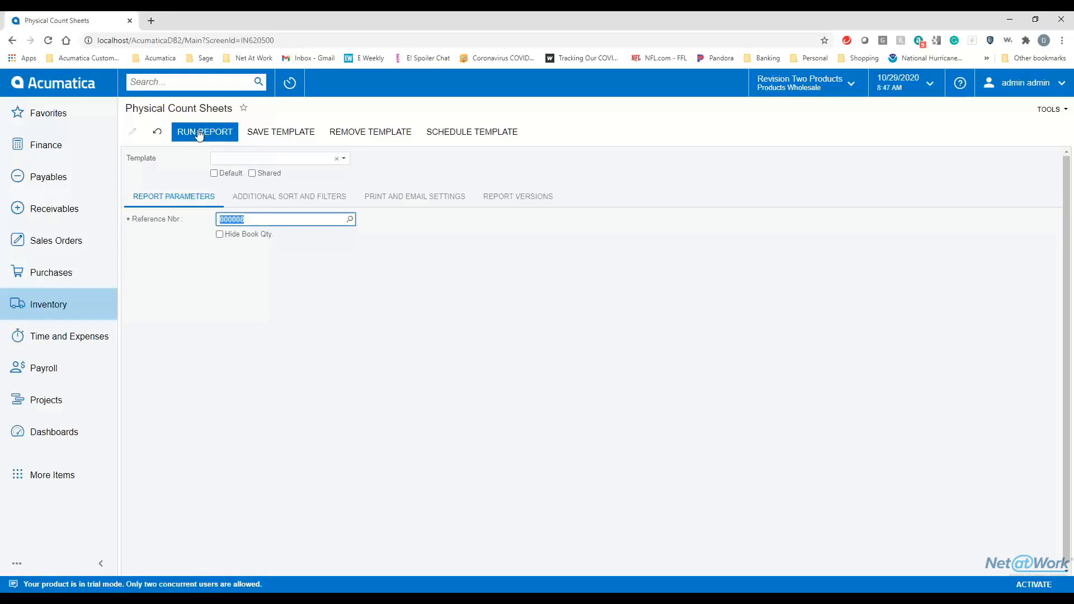
pyautogui.click(528, 201)
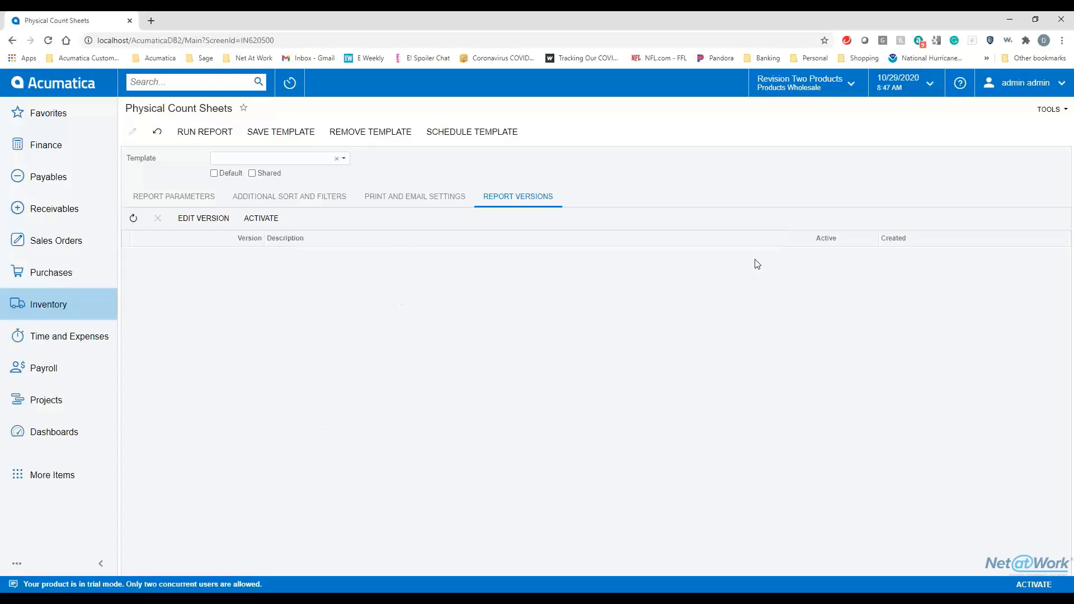
pyautogui.click(164, 198)
pyautogui.click(189, 132)
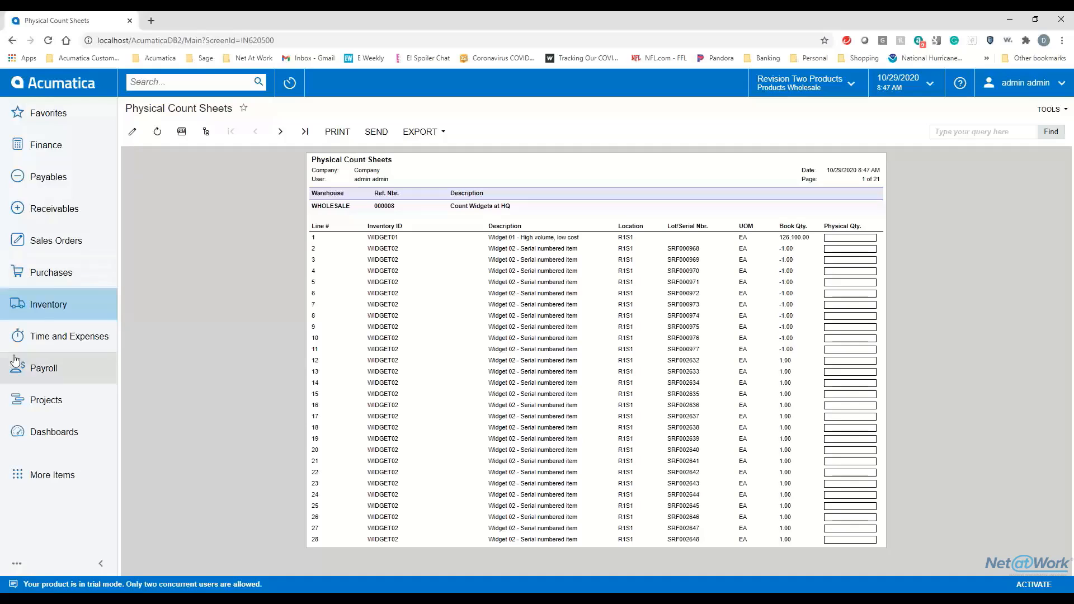
# Open Physical Inventory Count for reference number 000008 and open the physical quantity of line 1, WIDGET01, for editing
pyautogui.click(80, 305)
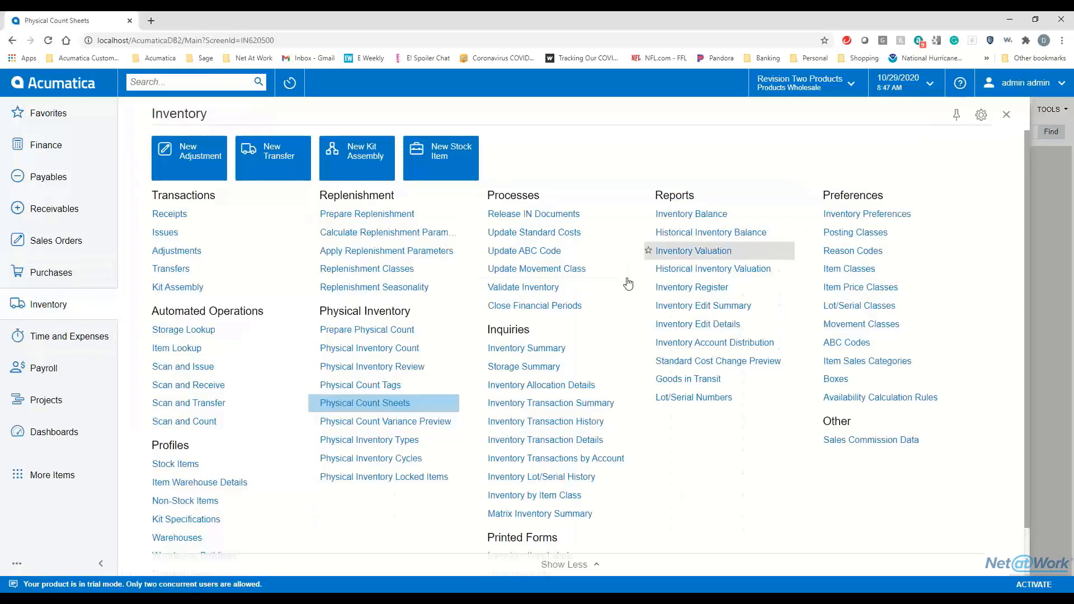
pyautogui.click(371, 352)
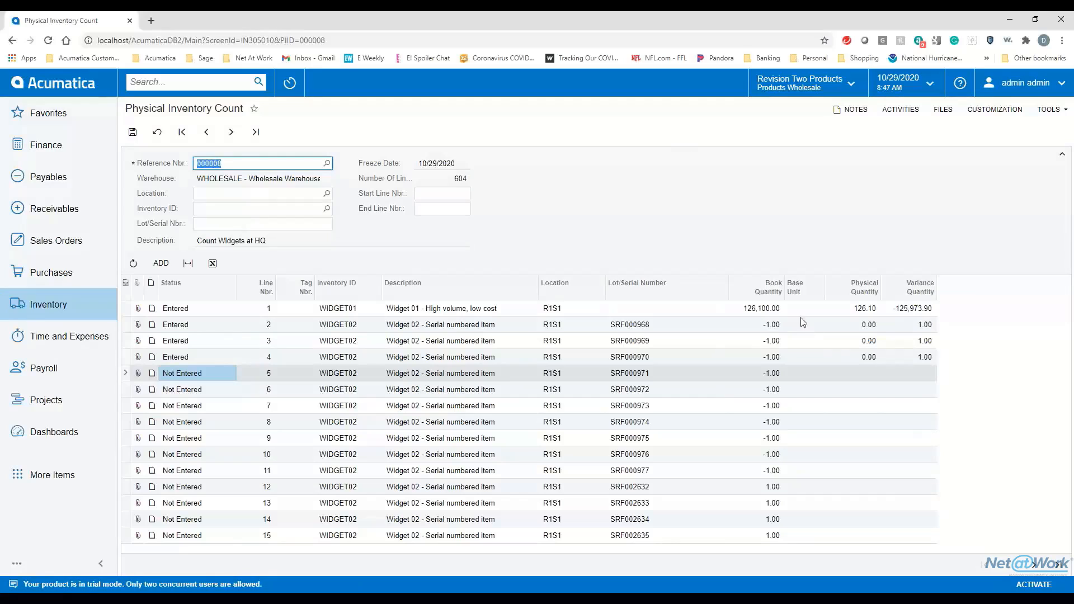
pyautogui.click(858, 310)
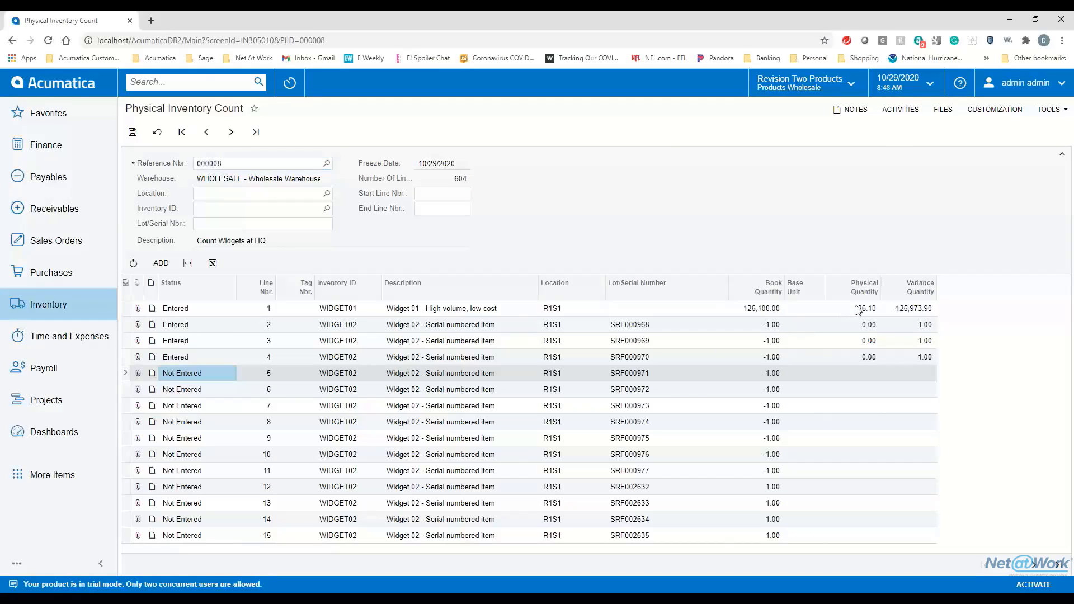
pyautogui.click(859, 309)
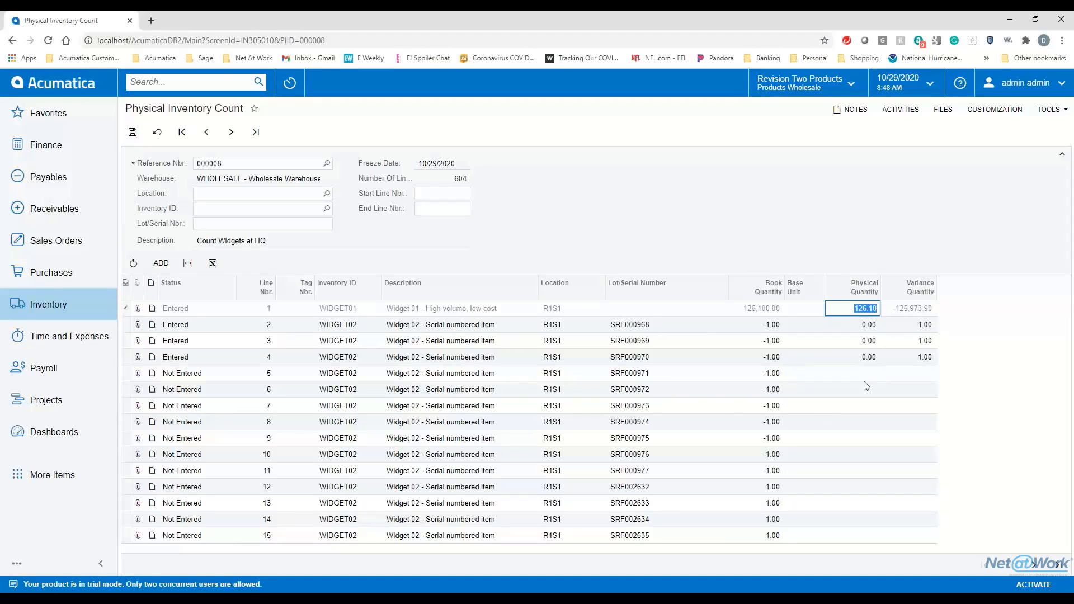
# Enter a physical quantity of 0 for WIDGET02 lines 5 through 11, serial numbers SRF000971 to SRF000977
pyautogui.click(870, 326)
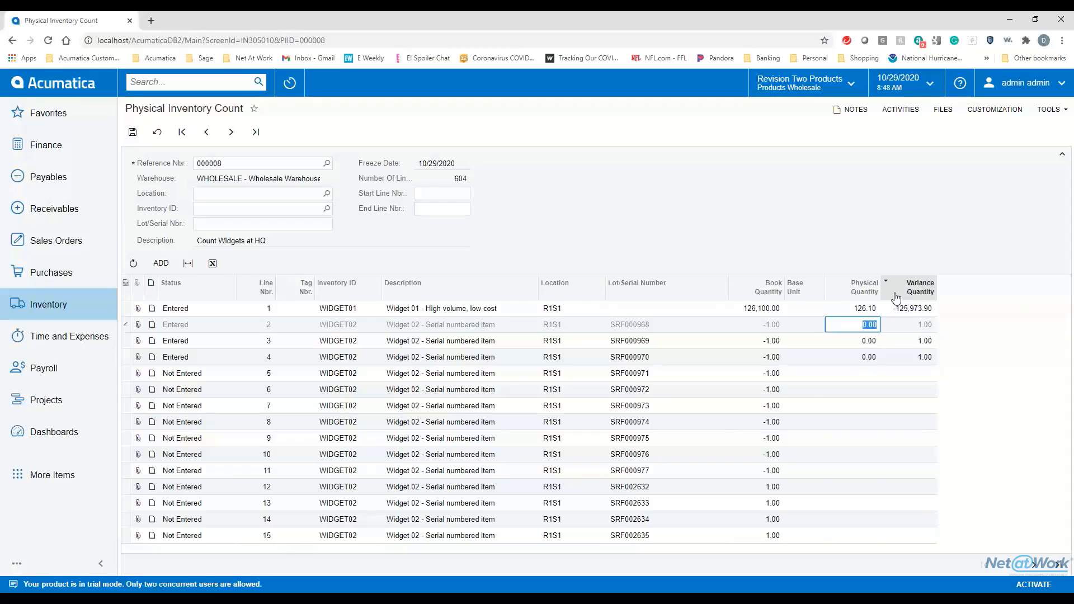
pyautogui.press('Down')
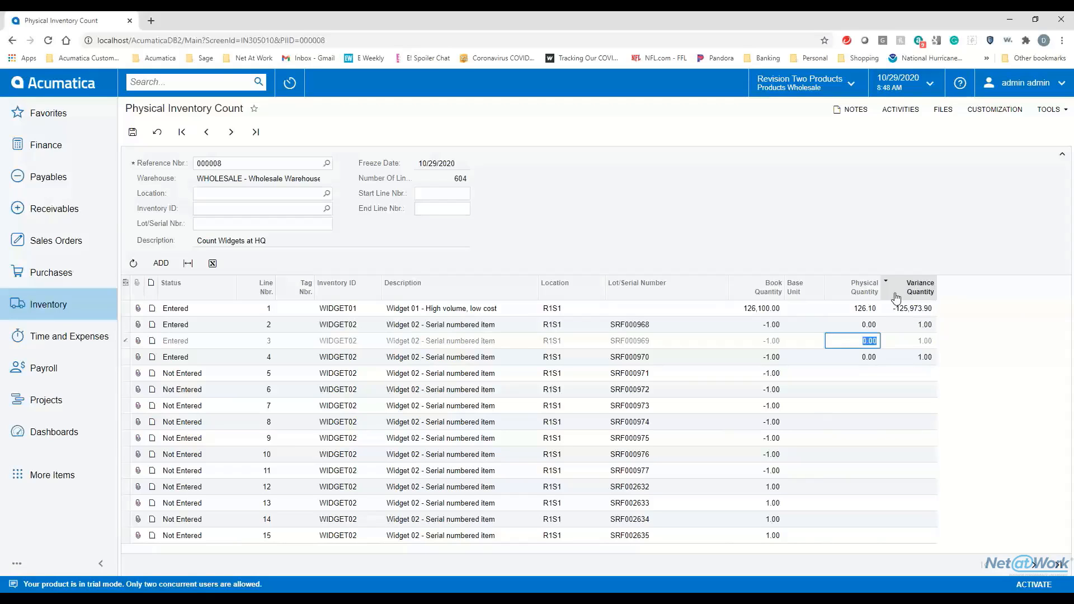
pyautogui.press('Down')
pyautogui.press('Down')
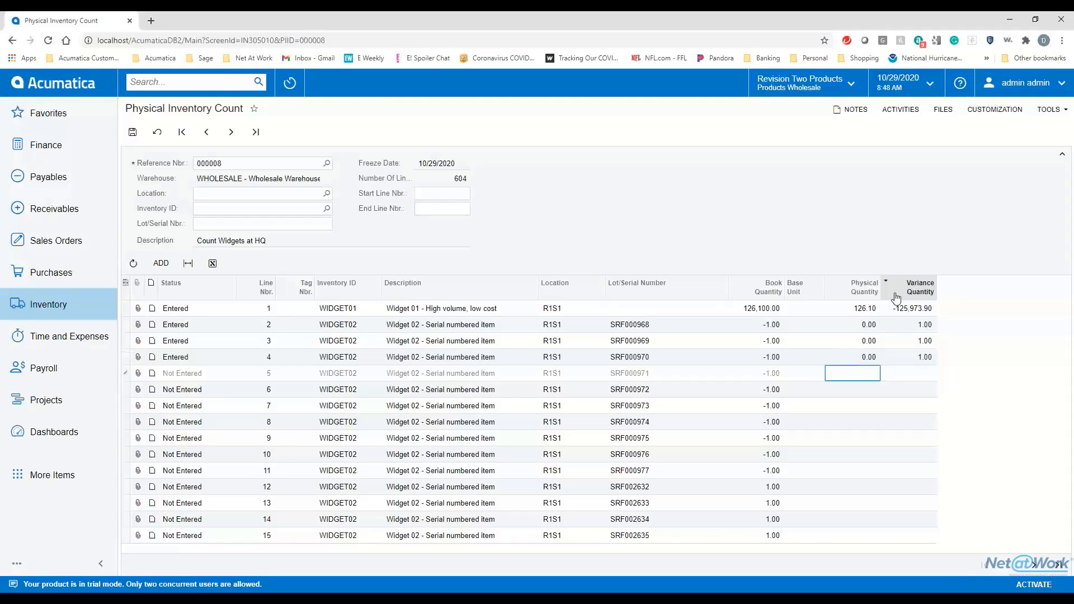
pyautogui.press('Down')
pyautogui.write('0')
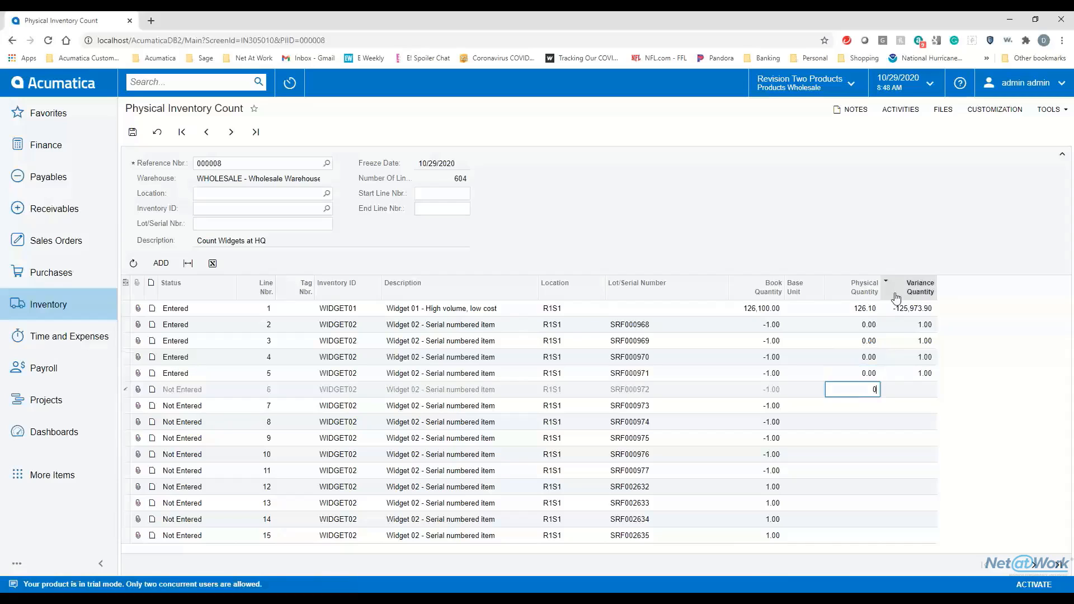
pyautogui.press('Down')
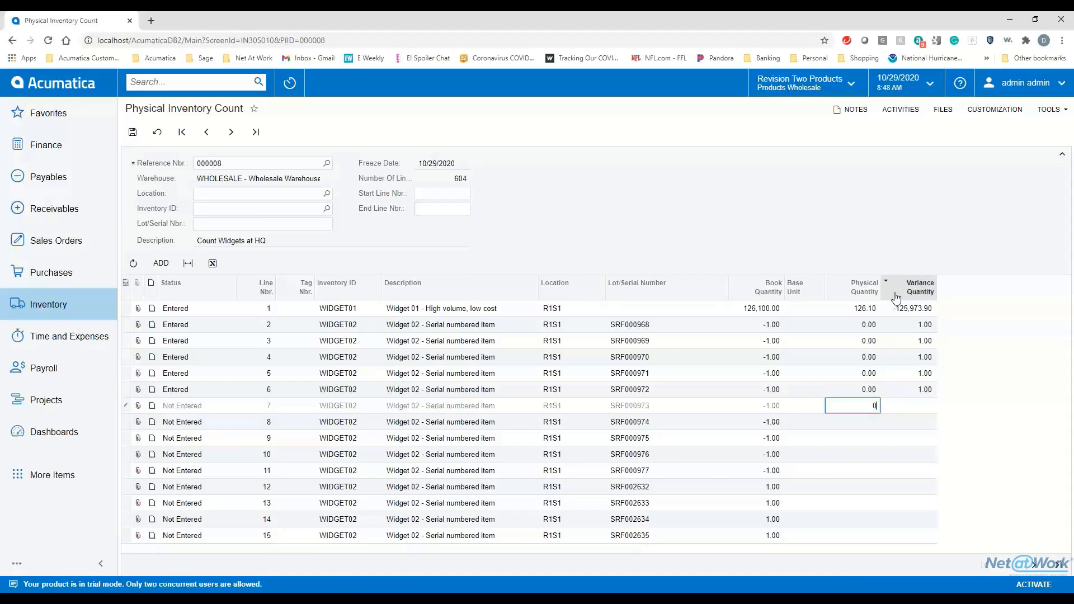
pyautogui.press('Down')
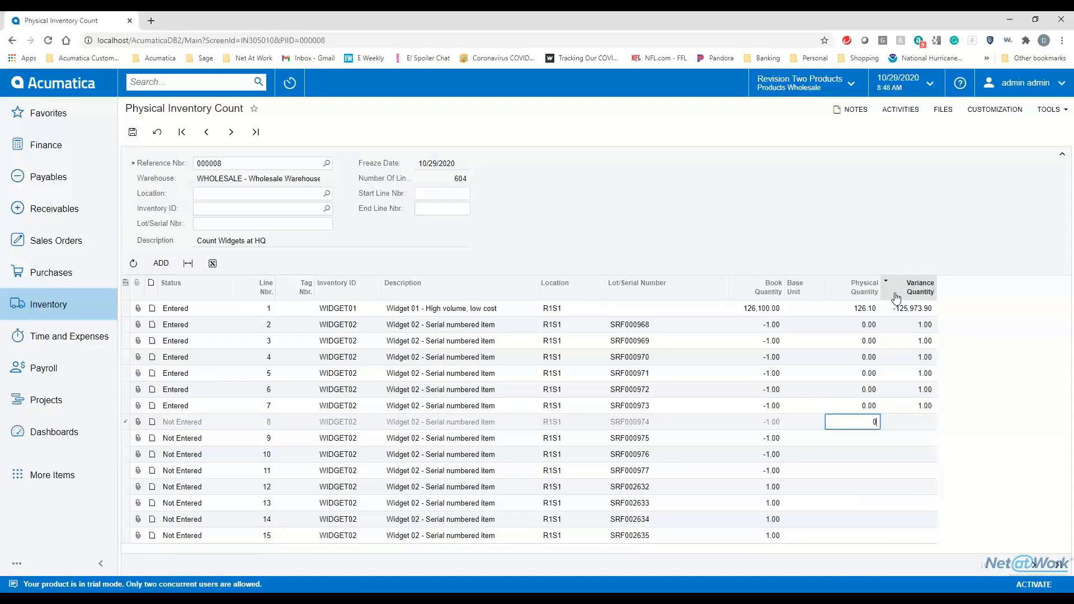
pyautogui.write('0')
pyautogui.press('Down')
pyautogui.write('0')
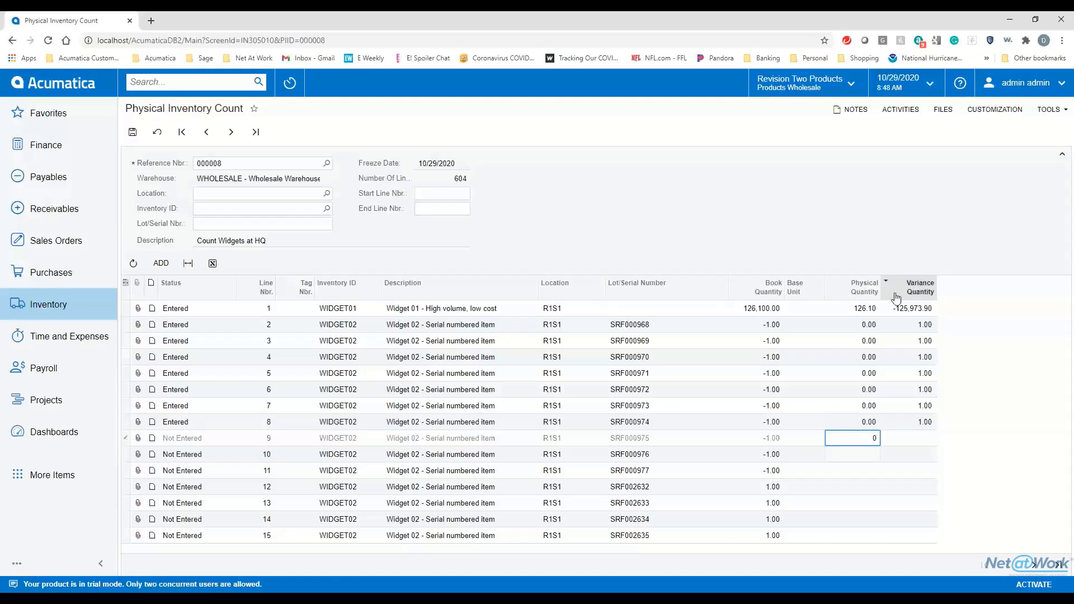
pyautogui.press('Down')
pyautogui.write('0')
pyautogui.press('Down')
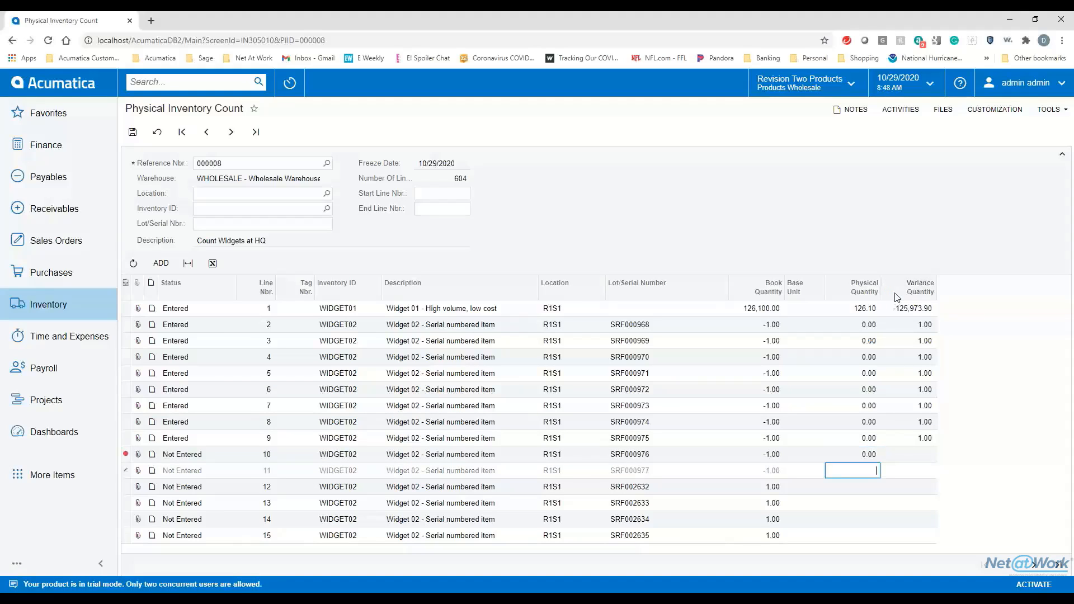
pyautogui.write('0')
pyautogui.press('Down')
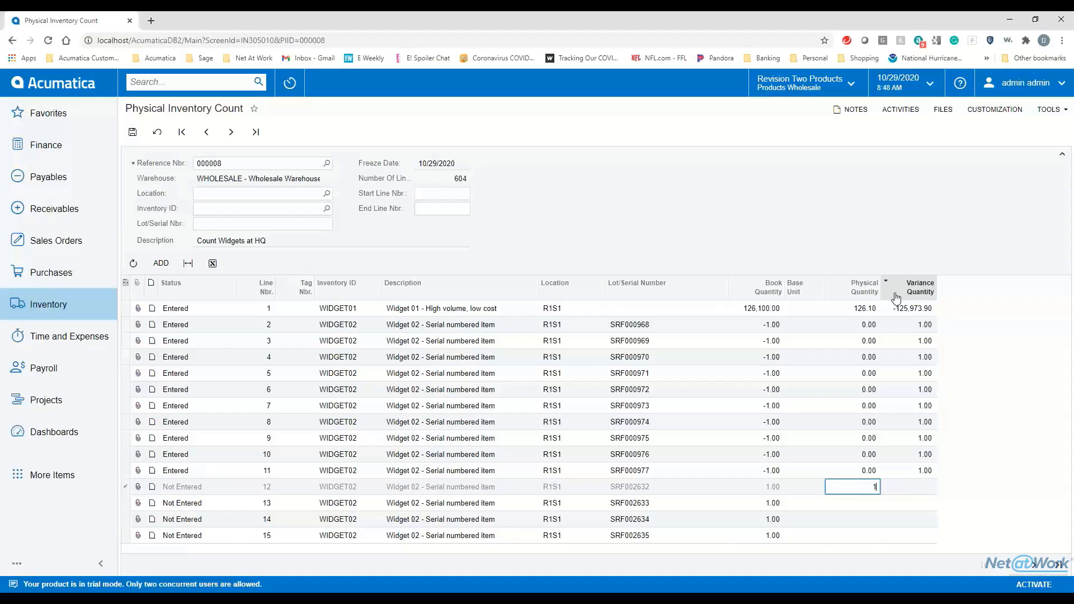
# Enter a physical quantity of 1 for WIDGET02 lines 12 through 15, serial numbers SRF002632 to SRF002635
pyautogui.write('1')
pyautogui.press('Down')
pyautogui.write('1')
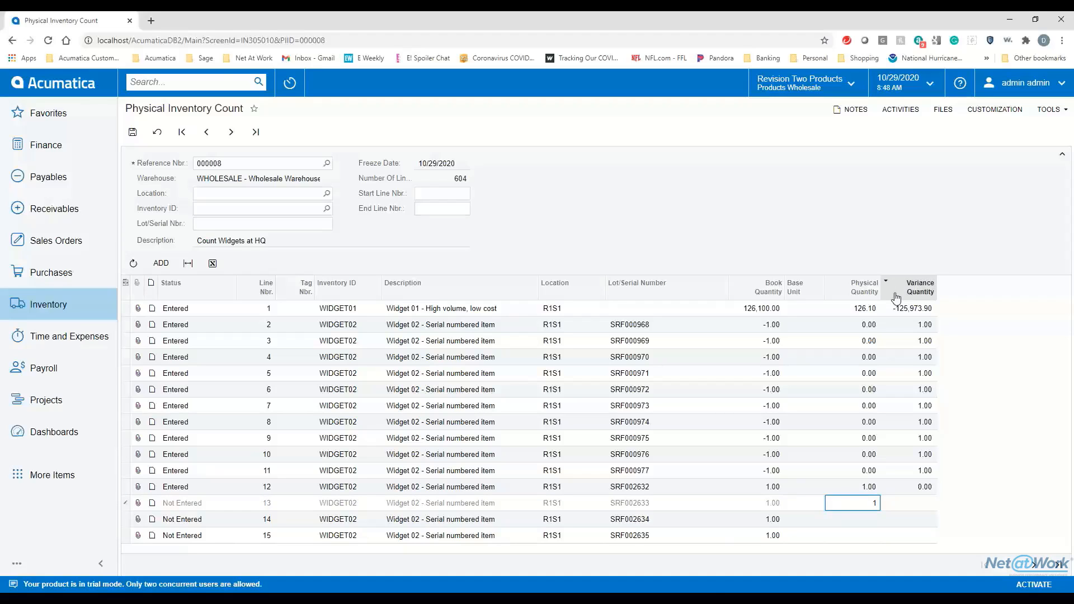
pyautogui.press('Down')
pyautogui.write('1')
pyautogui.press('Down')
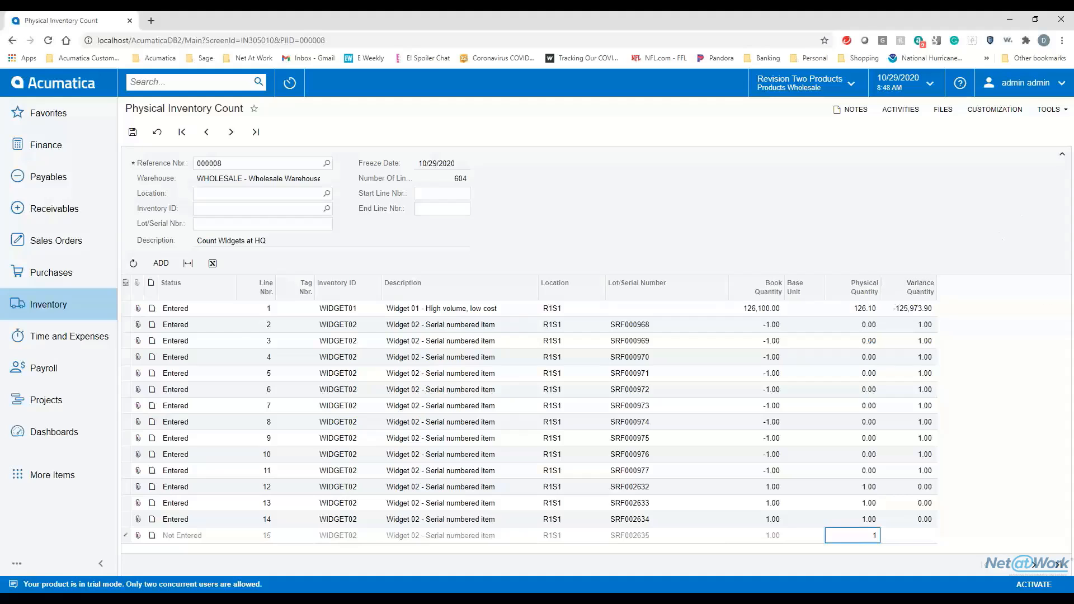
# Set the physical quantity to 0 for line 16 and to 1 for lines 17 and 18 of the count
pyautogui.click(1034, 566)
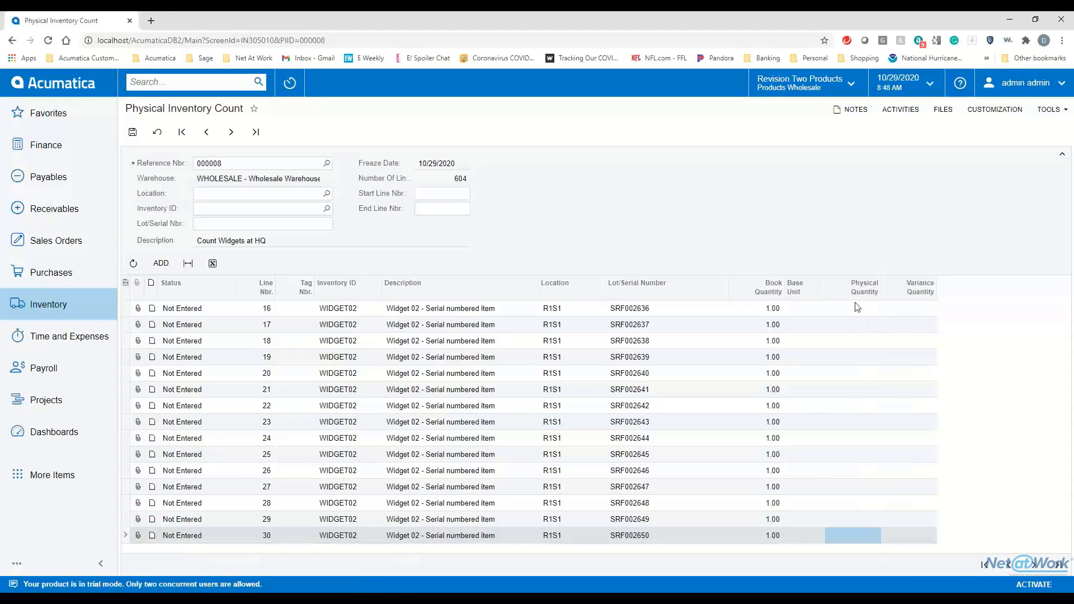
pyautogui.click(860, 308)
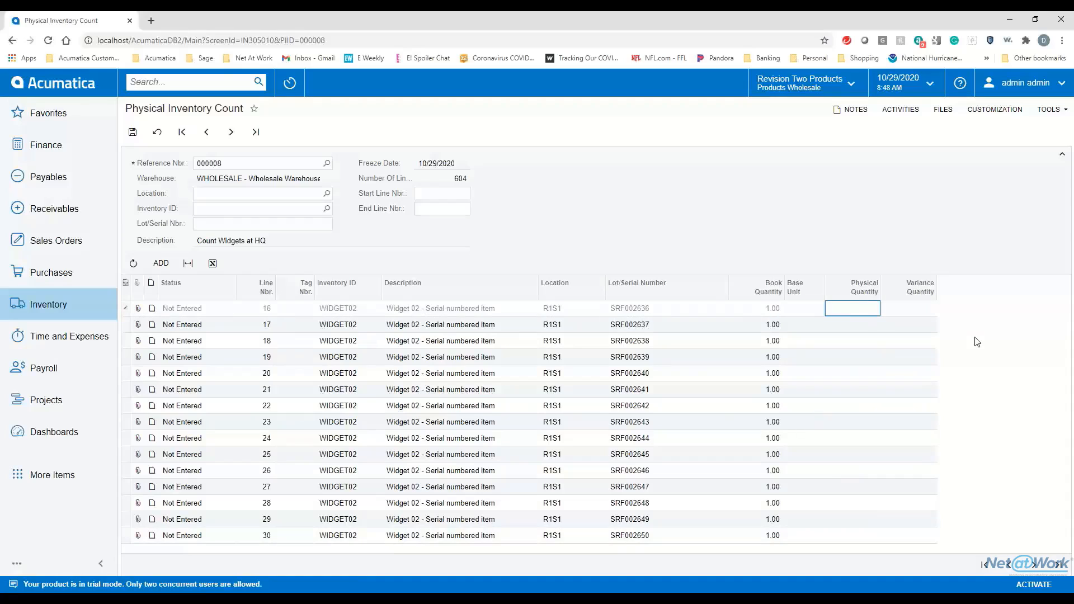
pyautogui.write('0')
pyautogui.press('Return')
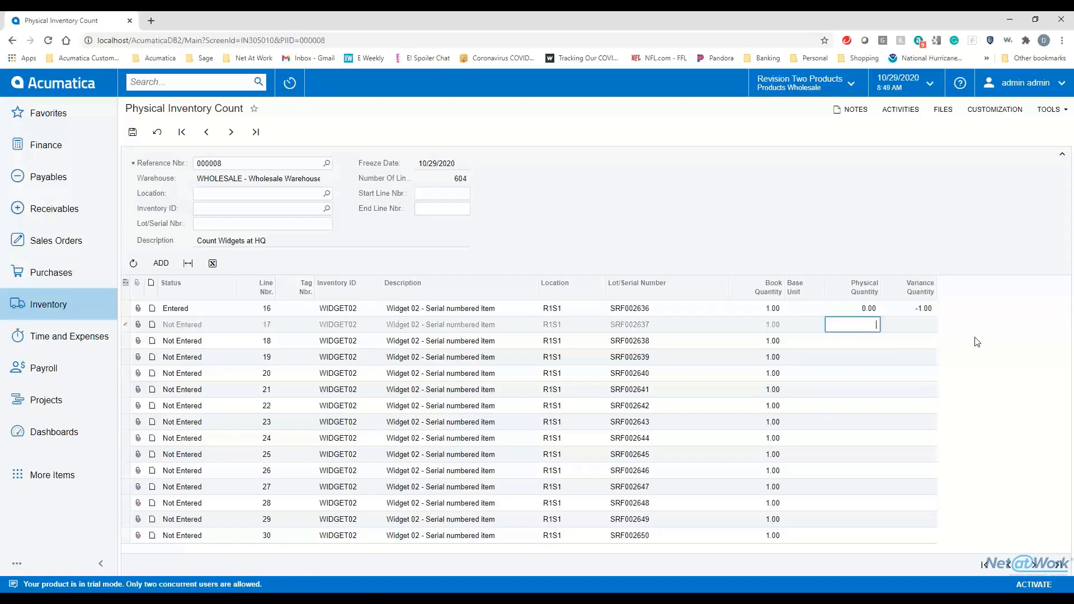
pyautogui.write('1')
pyautogui.press('Return')
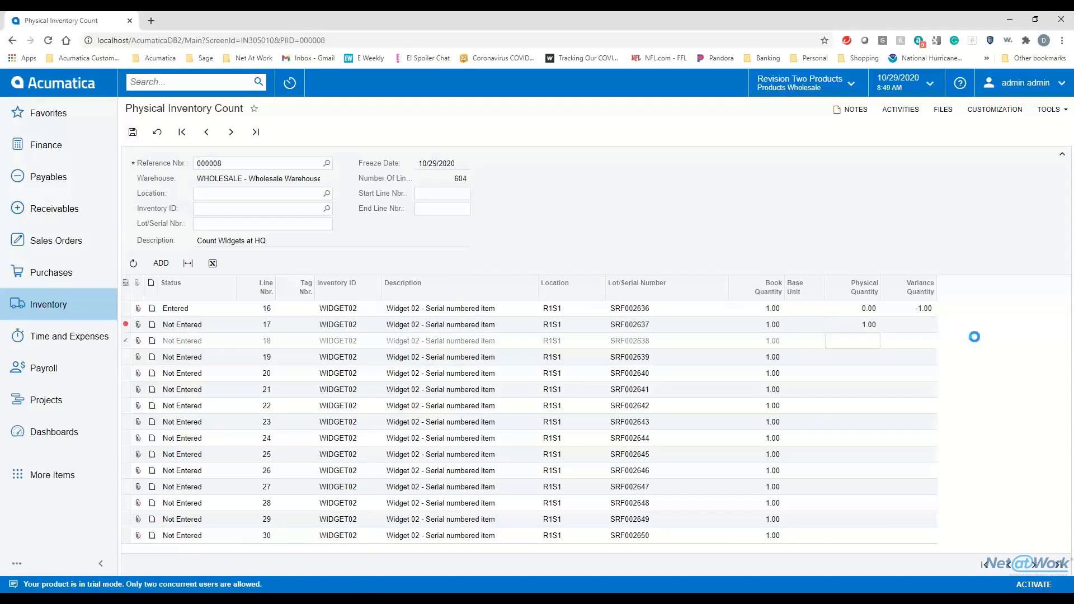
pyautogui.write('1')
pyautogui.press('Return')
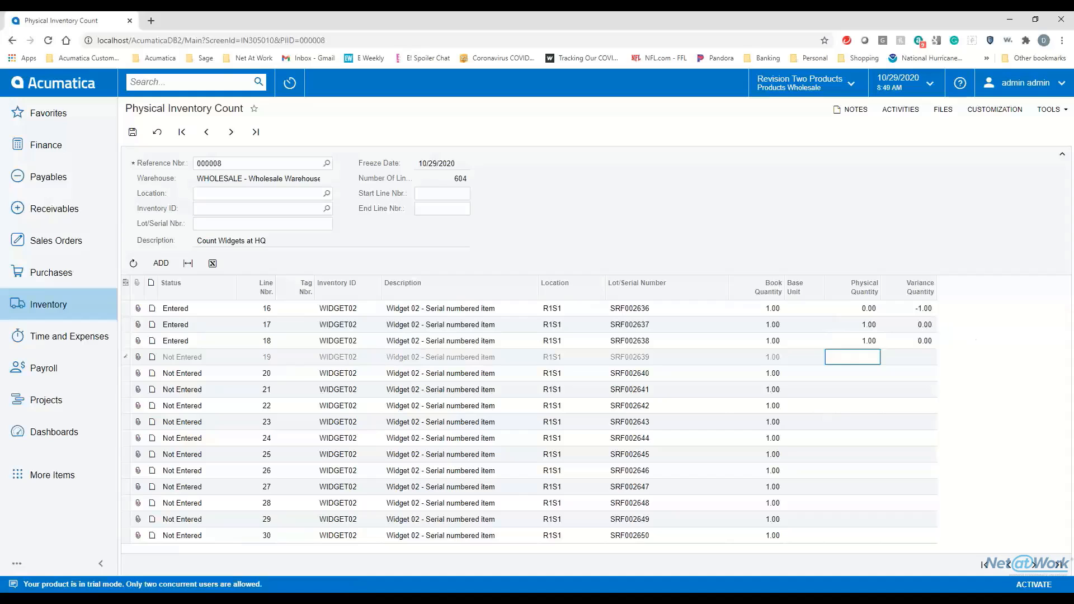
pyautogui.hotkey('alt', 'Tab')
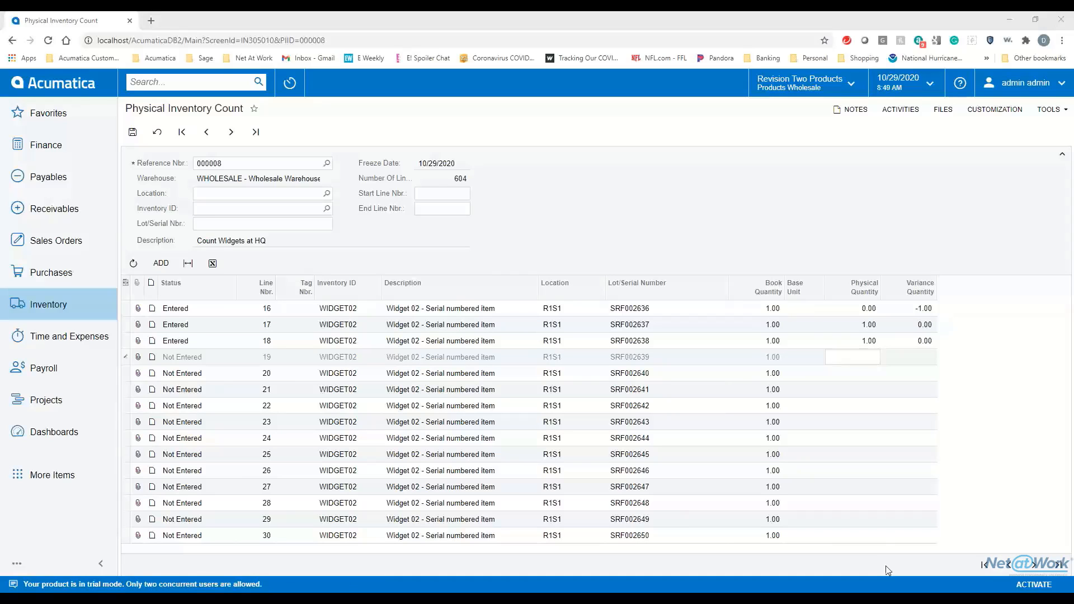
# Page through the remaining WIDGET02 count lines up to line 255 and save the physical inventory count
pyautogui.click(1031, 566)
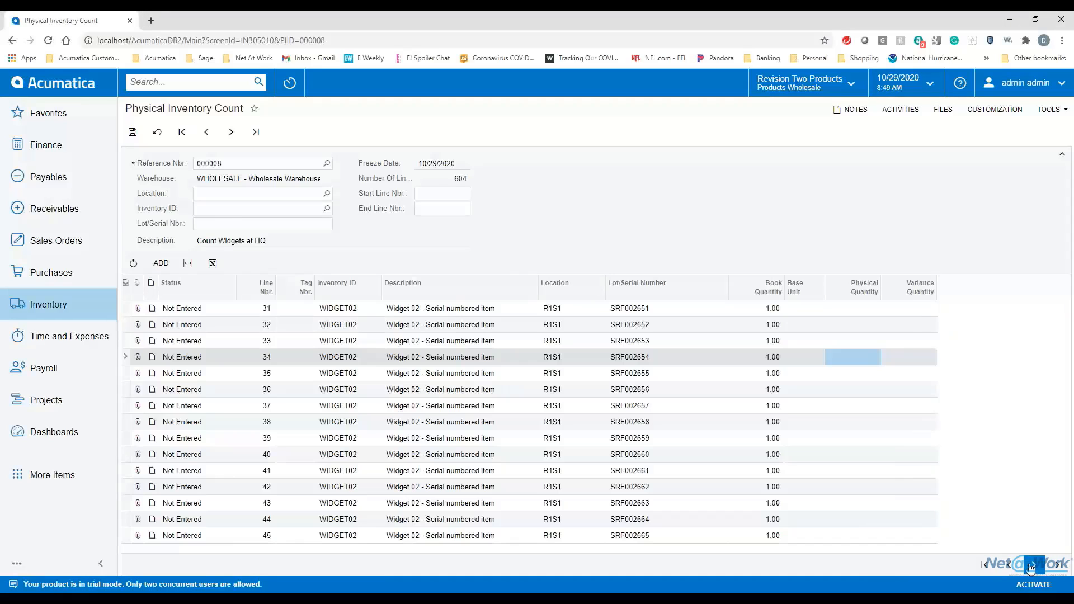
pyautogui.click(1031, 566)
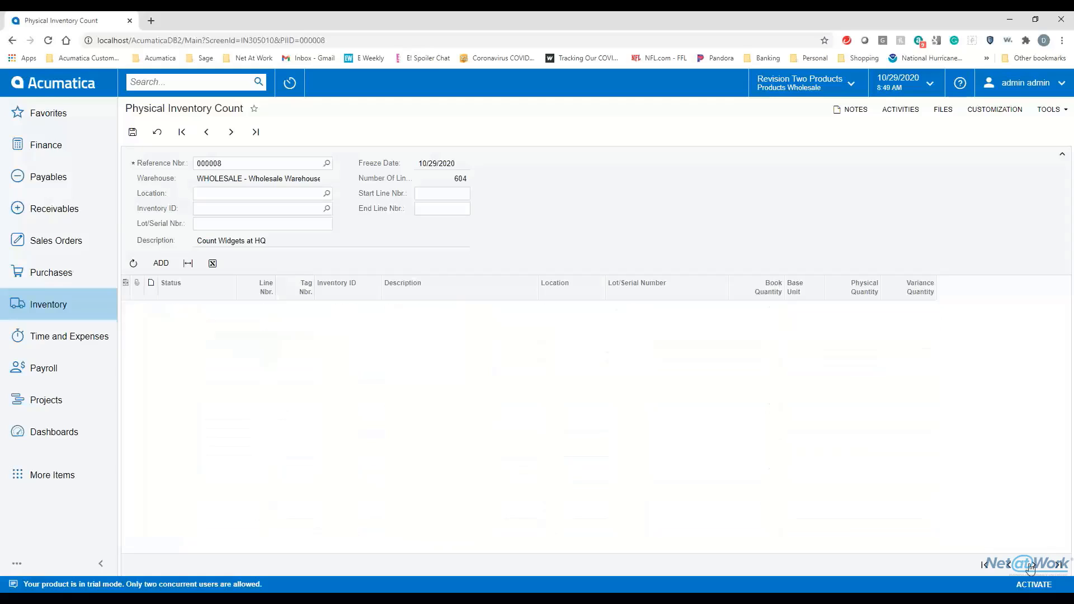
pyautogui.click(1031, 566)
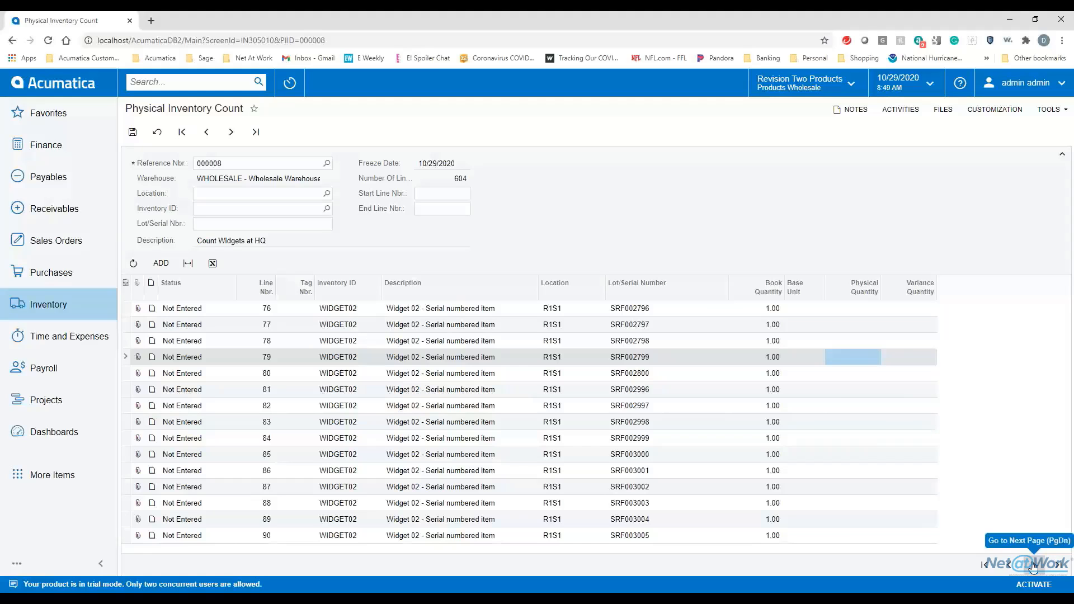
pyautogui.click(1032, 566)
pyautogui.click(1033, 566)
pyautogui.click(1032, 566)
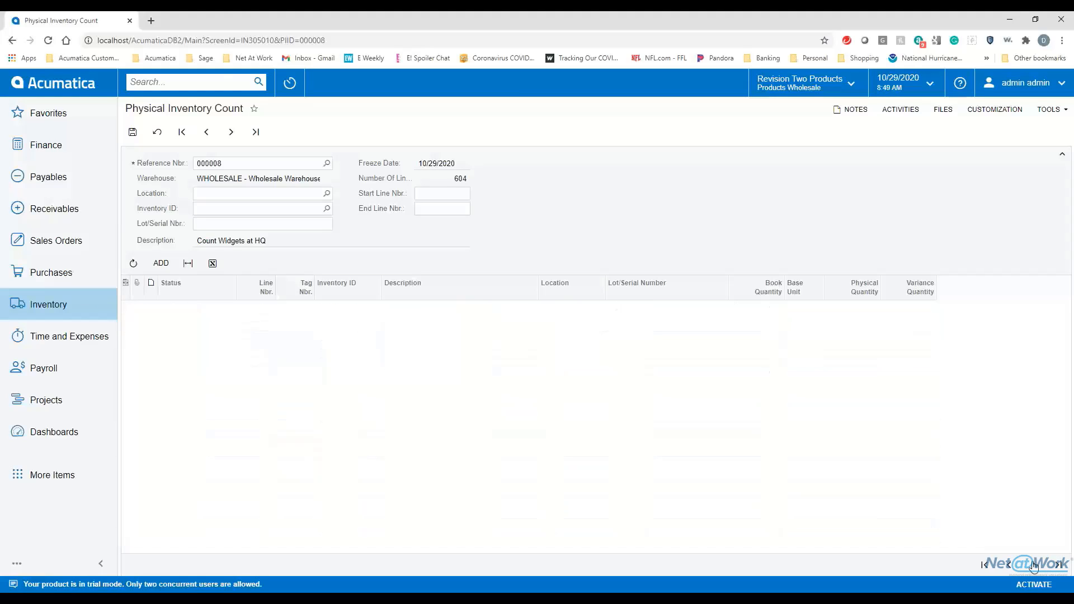
pyautogui.click(1033, 566)
pyautogui.click(1032, 567)
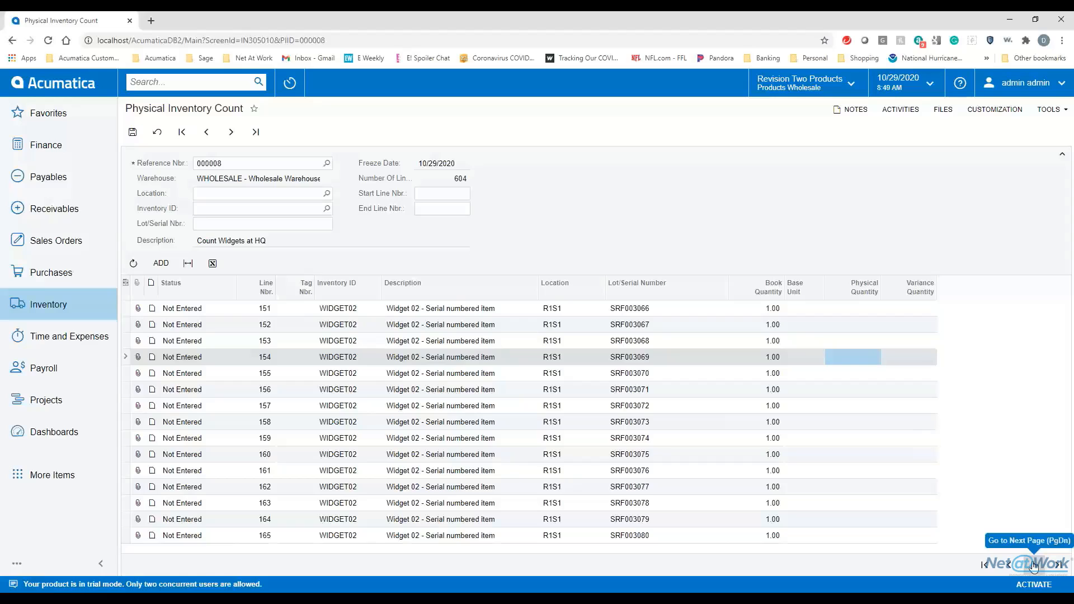
pyautogui.click(1033, 566)
pyautogui.click(1033, 567)
pyautogui.click(1034, 567)
pyautogui.click(1033, 567)
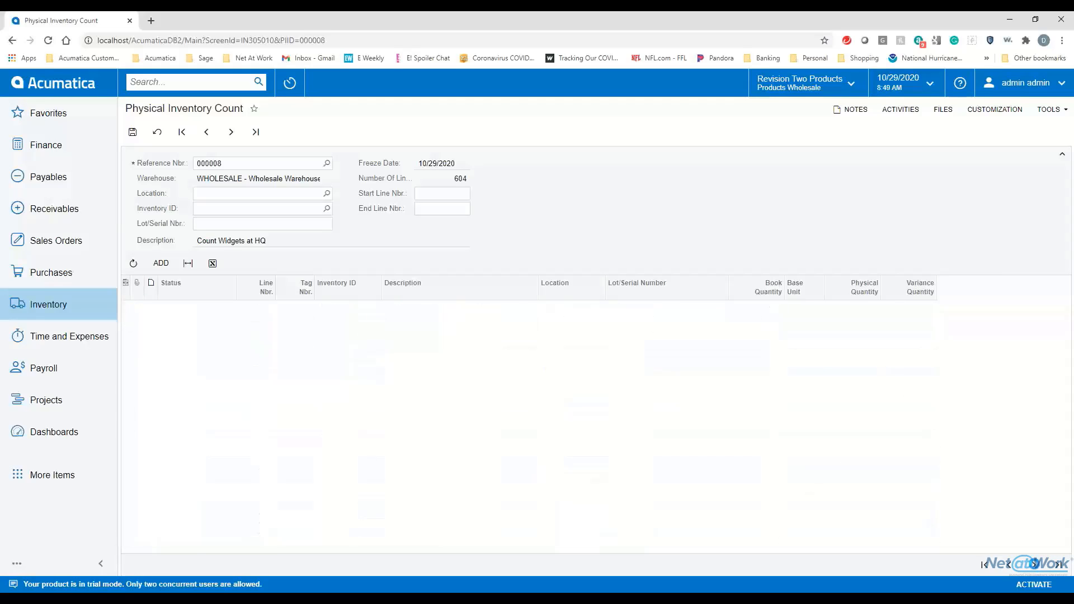
pyautogui.click(1034, 567)
pyautogui.click(1034, 566)
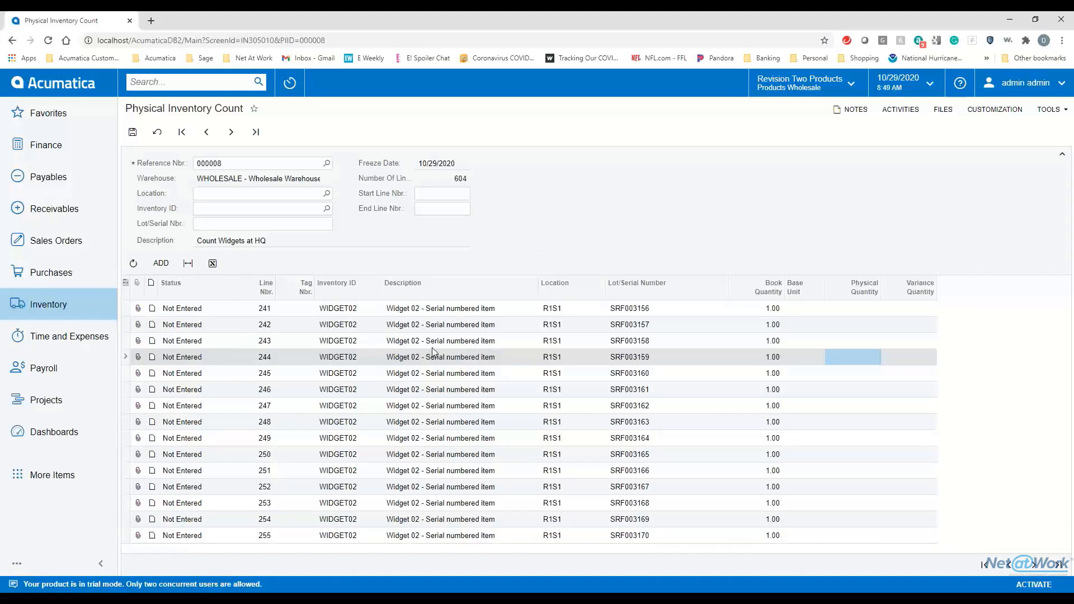
pyautogui.click(139, 140)
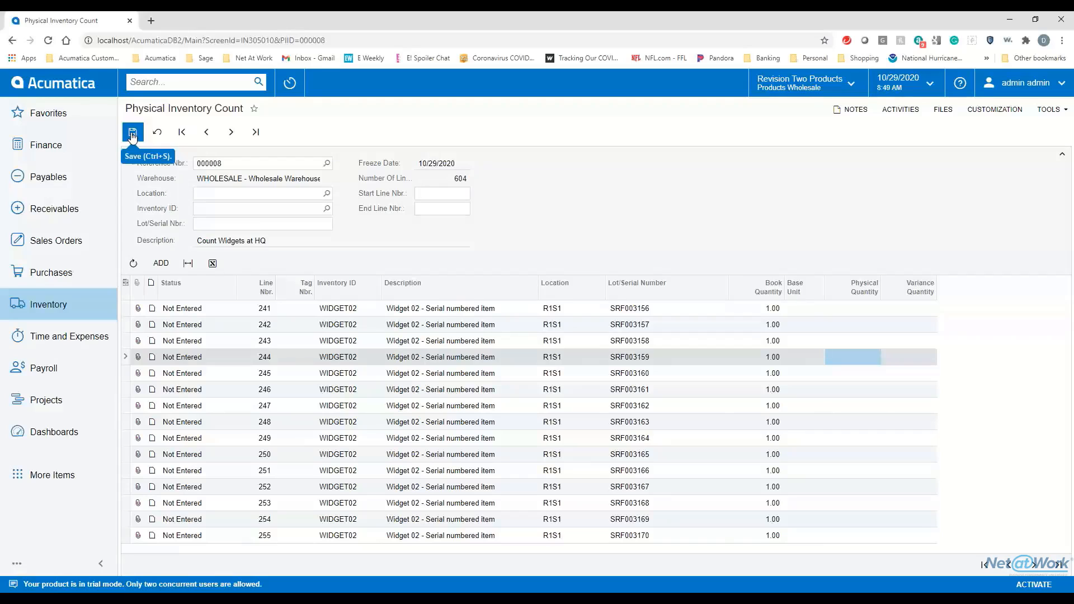
# Save the physical inventory count and open count 000008, Count Widgets at HQ, in Physical Inventory Review
pyautogui.click(133, 137)
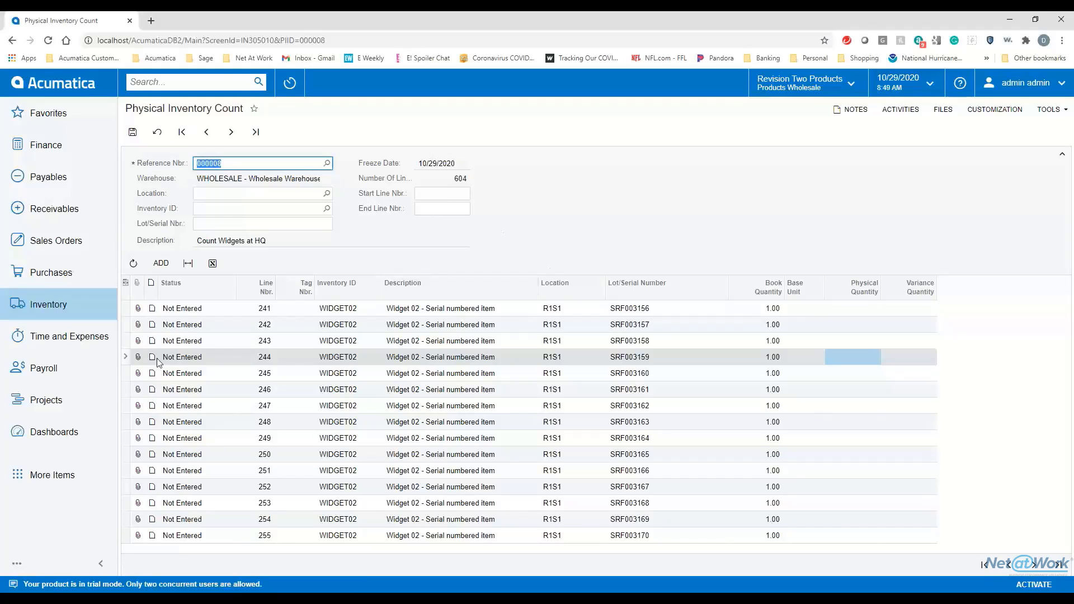
pyautogui.click(99, 307)
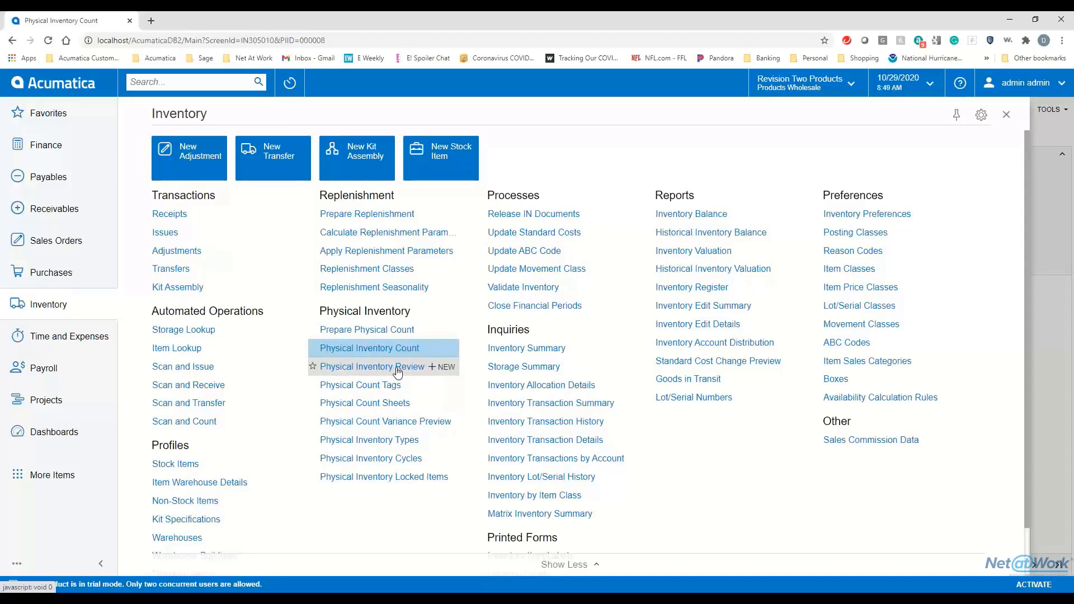
pyautogui.click(398, 372)
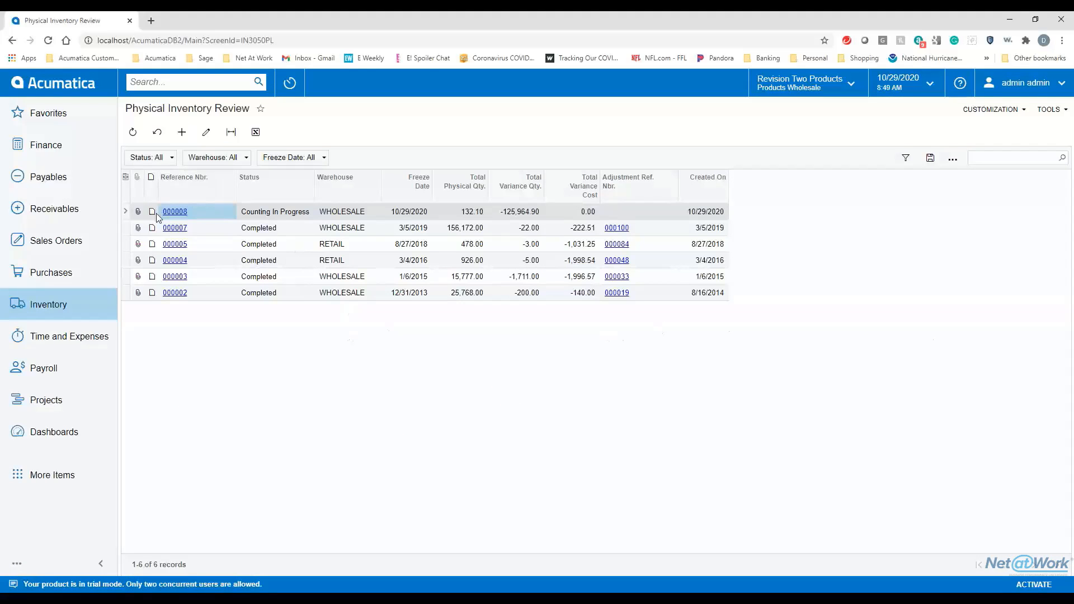
pyautogui.click(174, 213)
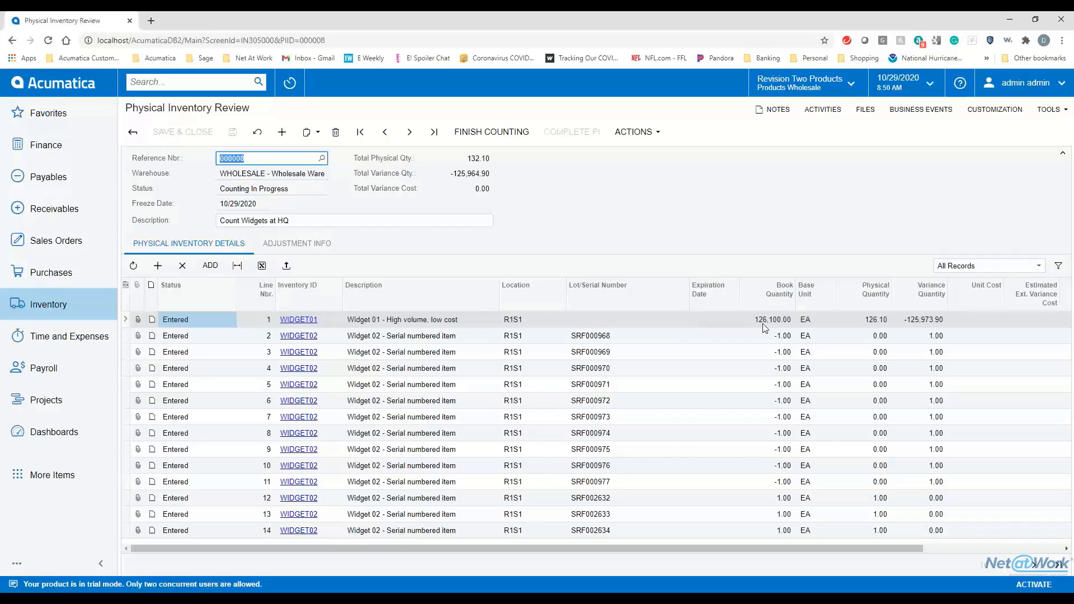
# Set the physical quantity of WIDGET01 on line 1 to 126,100 and finish counting
pyautogui.click(877, 320)
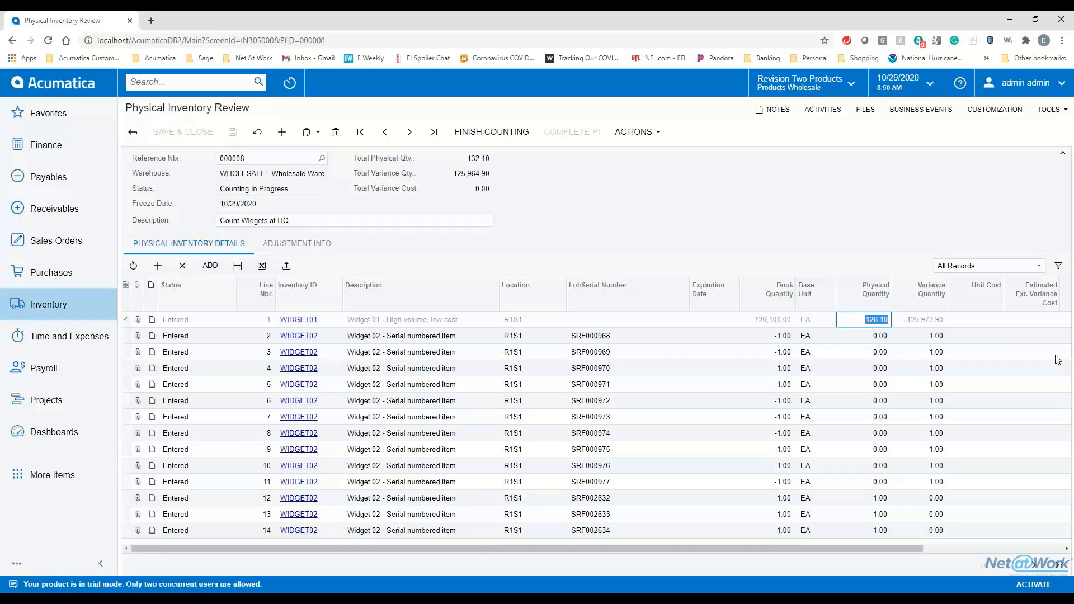
pyautogui.write('126100')
pyautogui.press('Tab')
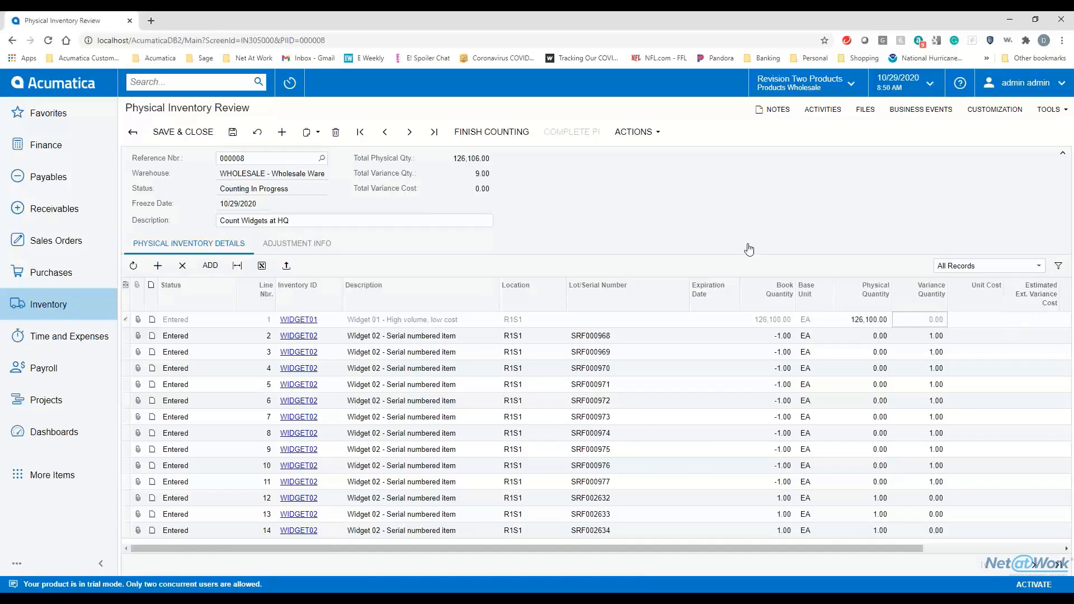
pyautogui.click(506, 136)
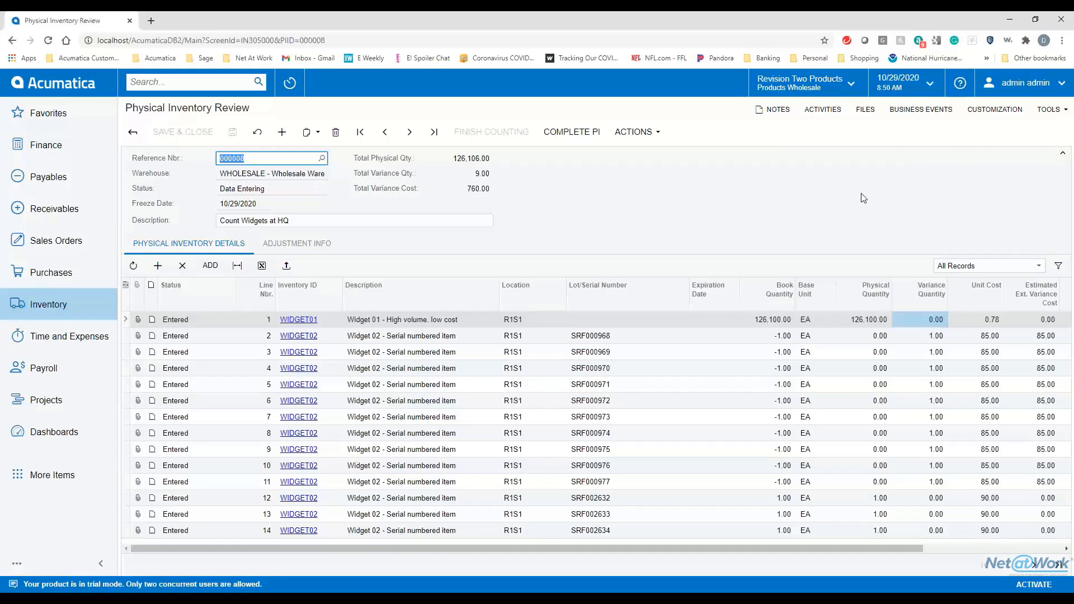
# Try to complete the physical inventory and check the Adjustments list for the resulting adjustment
pyautogui.click(589, 137)
pyautogui.click(94, 312)
pyautogui.click(207, 249)
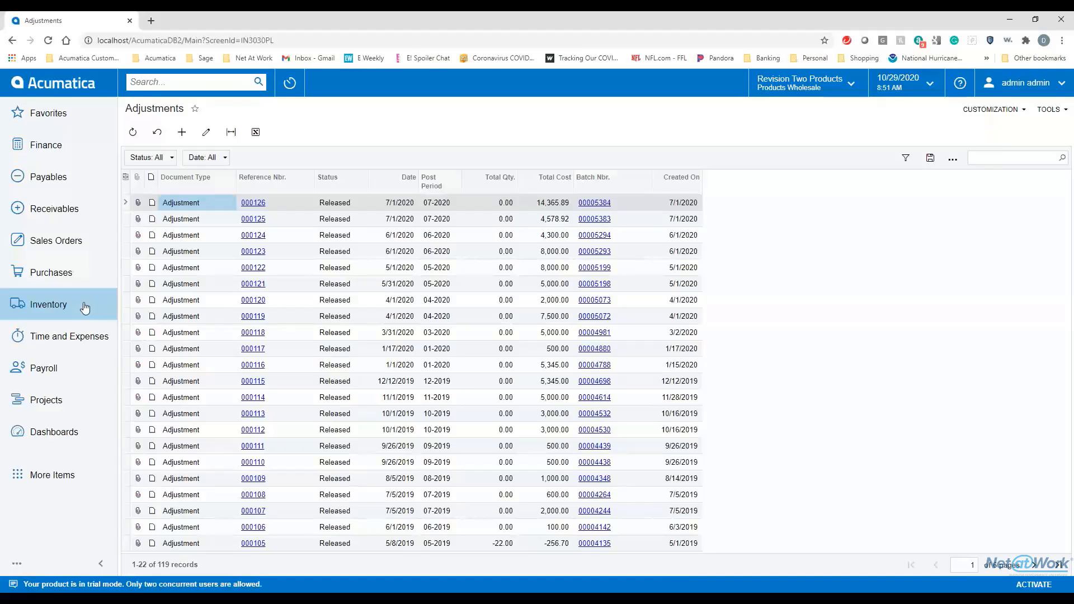
# Reopen count 000008 in Physical Inventory Review and try to complete the physical inventory again
pyautogui.click(83, 307)
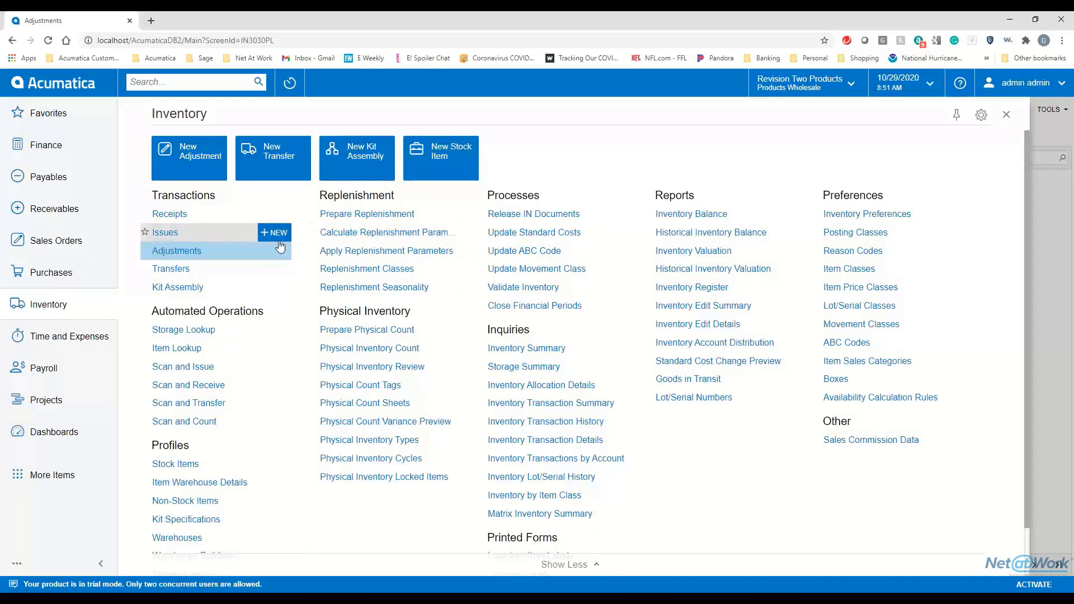
pyautogui.click(372, 367)
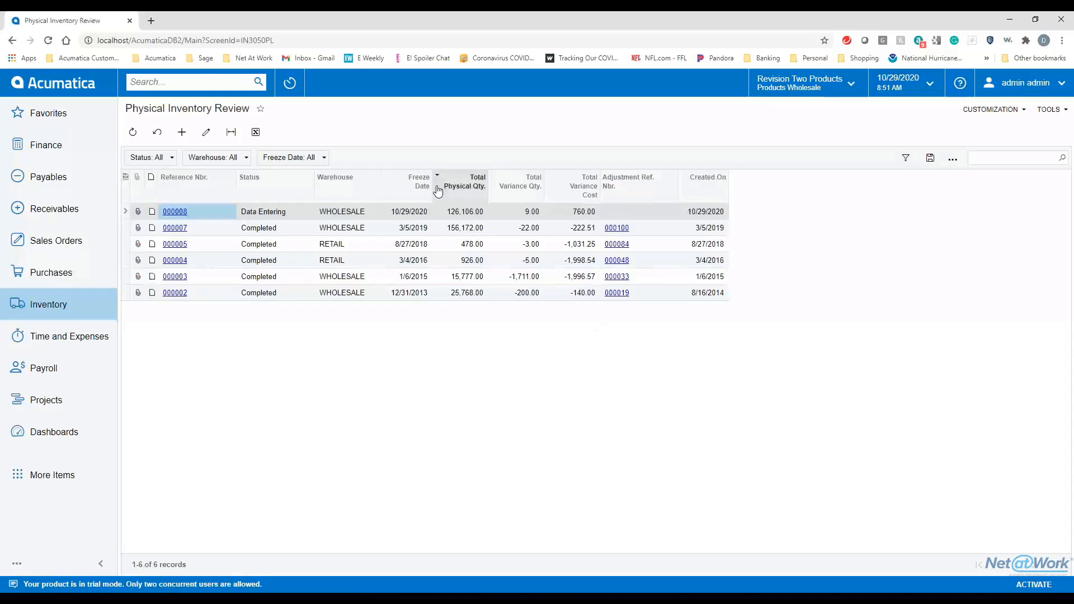
pyautogui.click(175, 212)
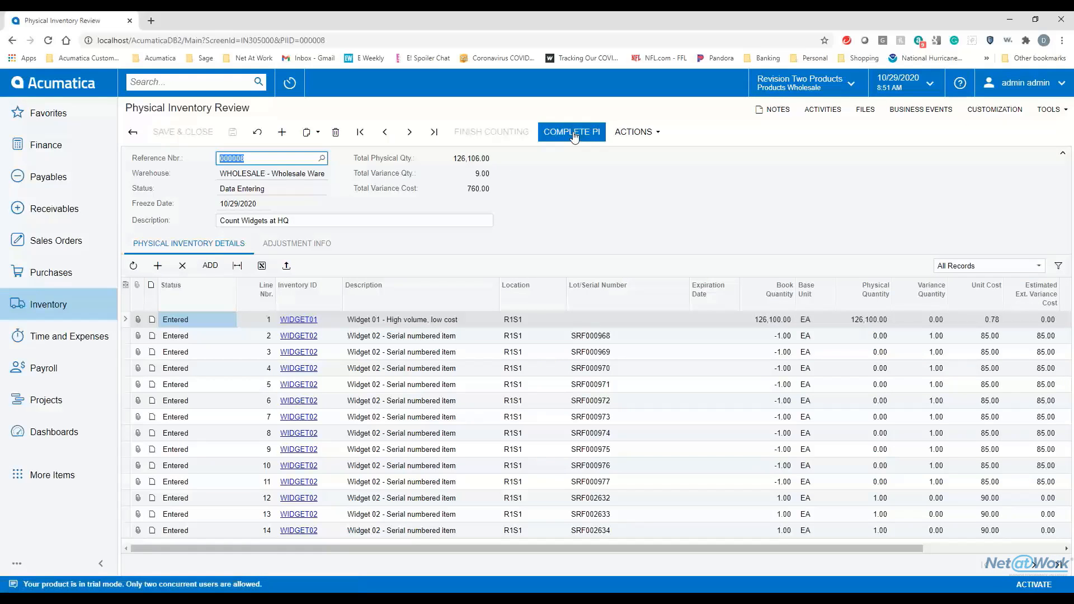
pyautogui.click(574, 135)
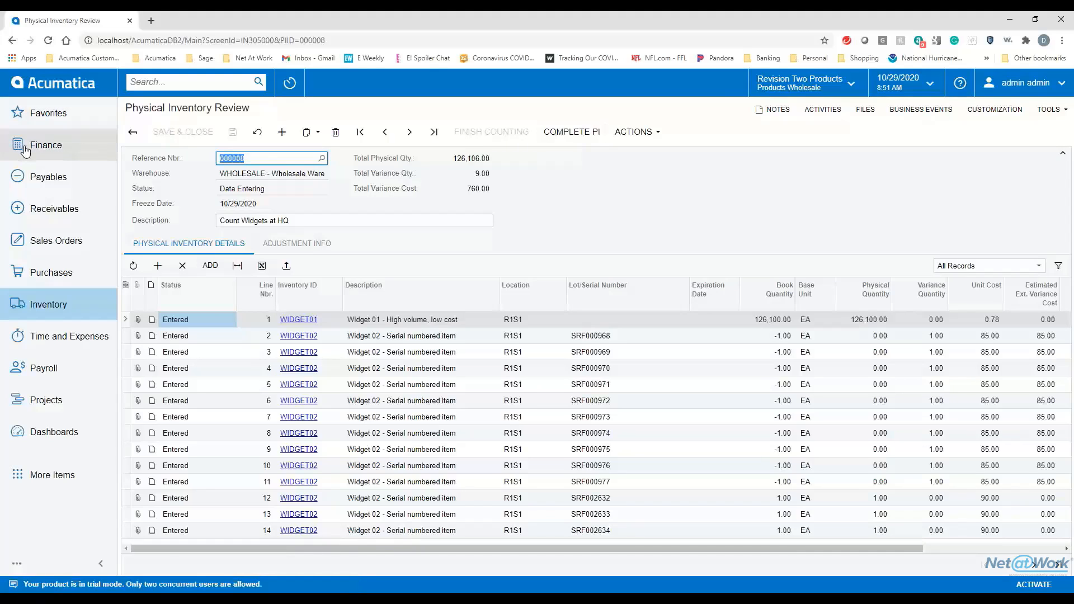
# Update the actual cost of the widget count and try once more to complete it
pyautogui.click(632, 134)
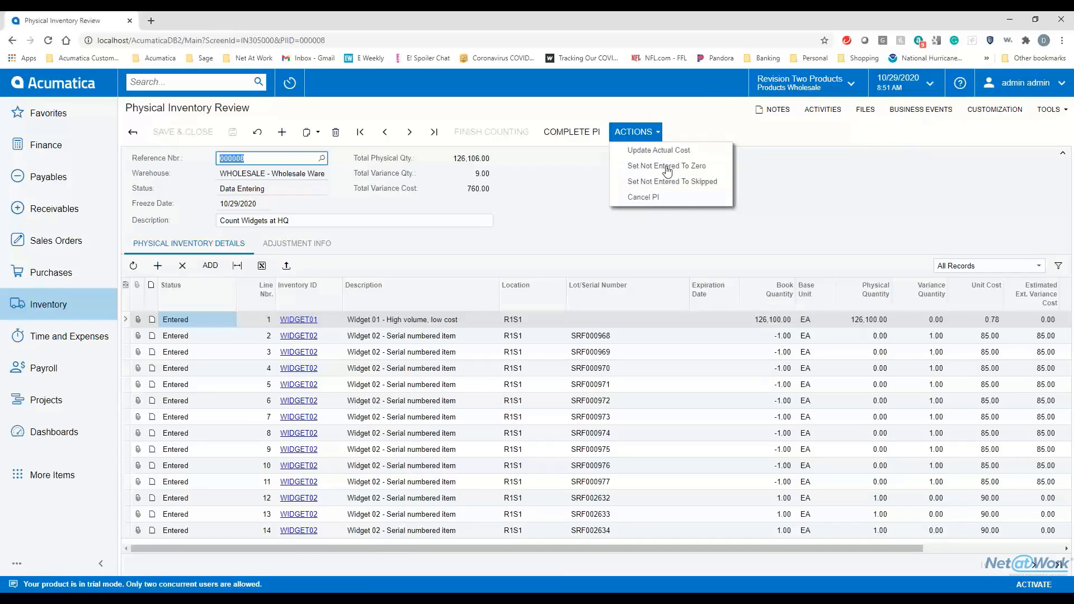
pyautogui.click(641, 151)
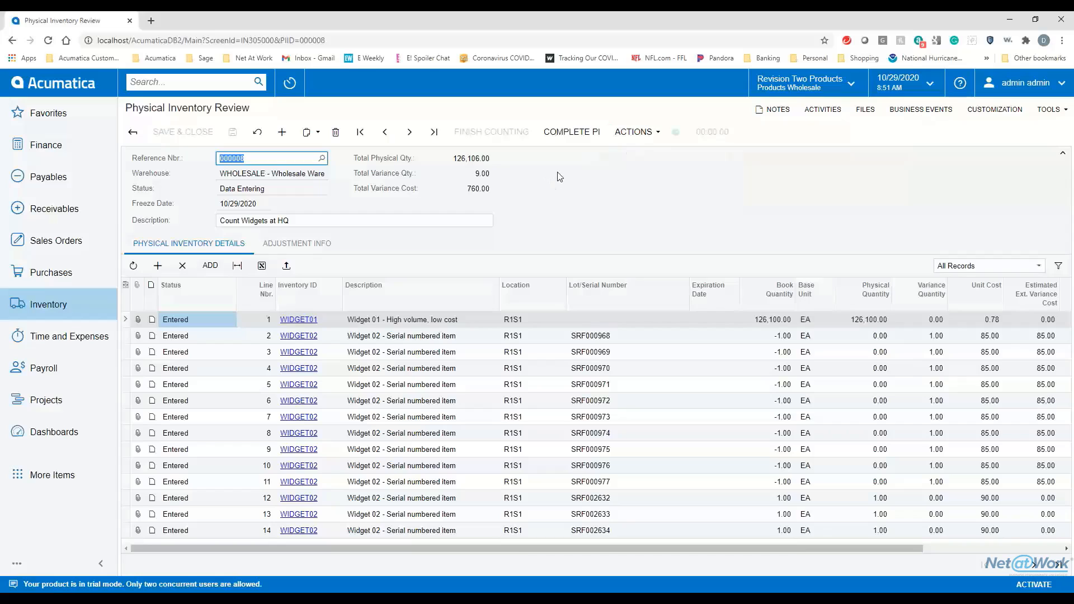
pyautogui.click(595, 134)
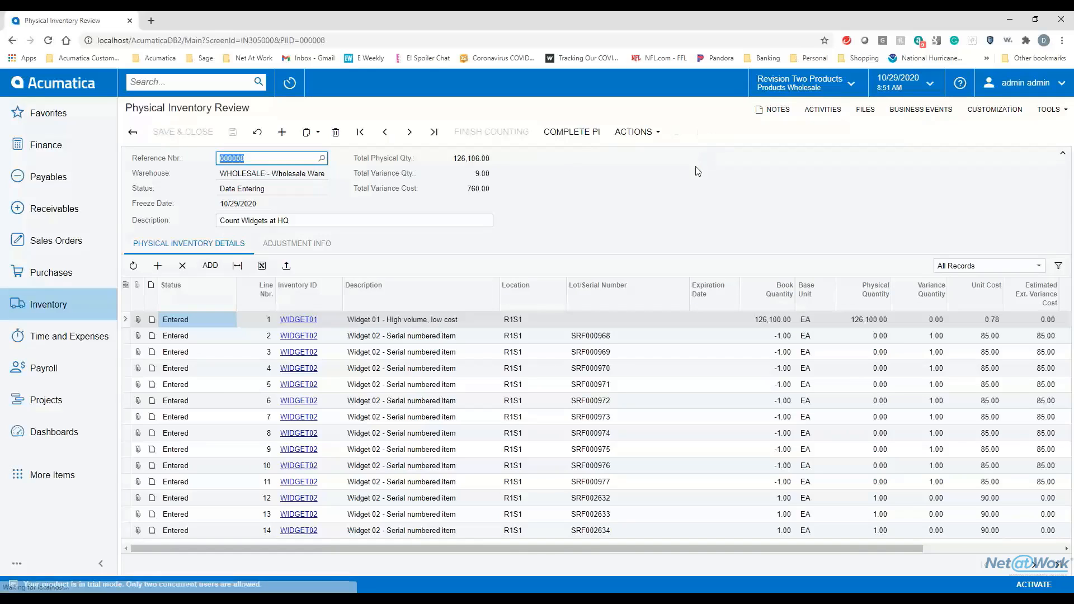
# Examine the Adjustments list for an adjustment generated by the widget count
pyautogui.click(82, 305)
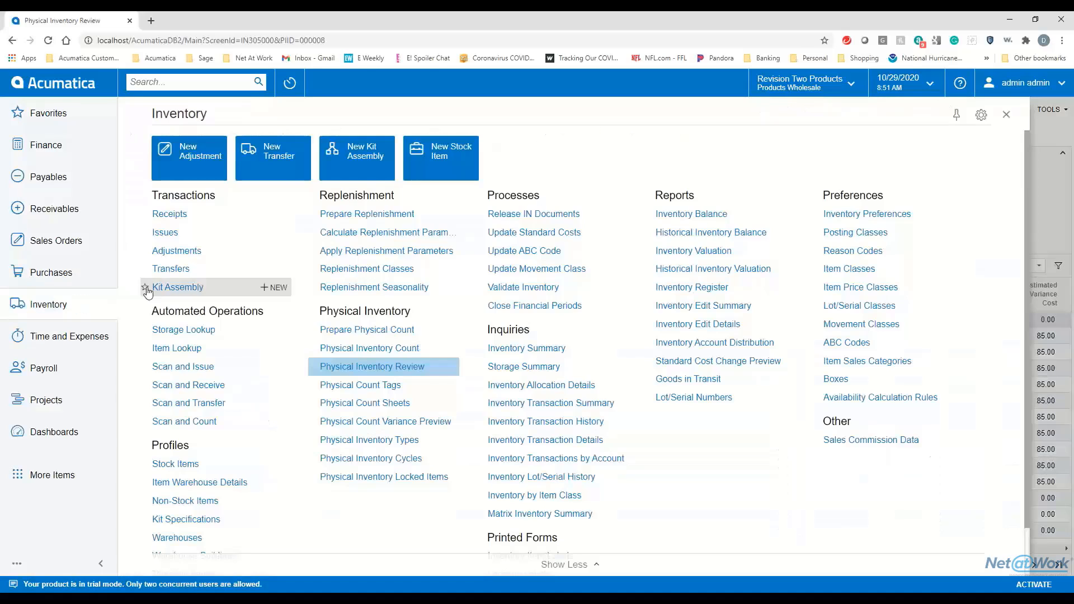
pyautogui.click(188, 250)
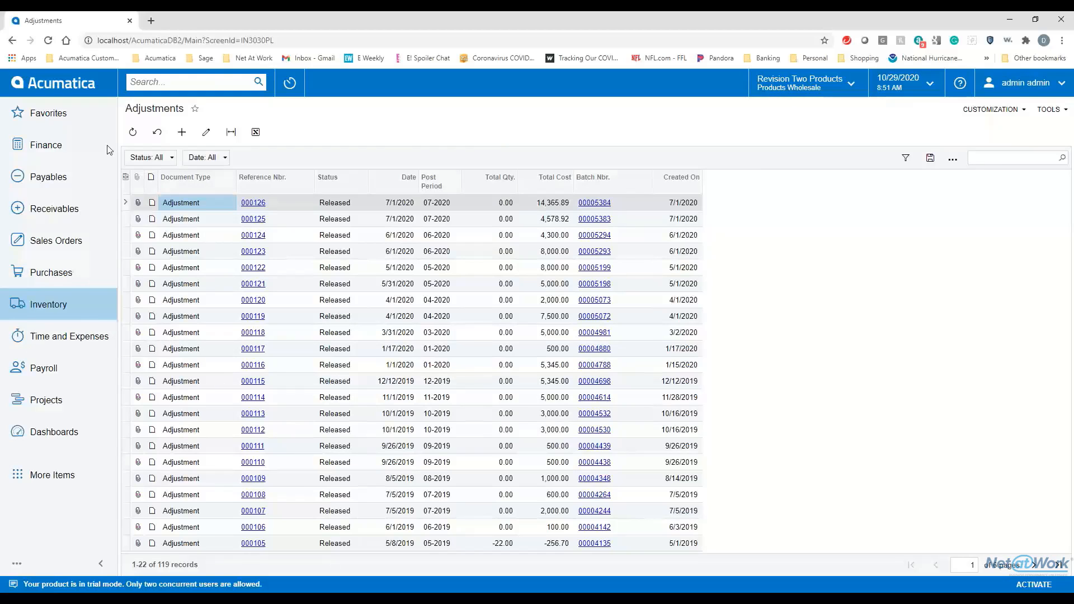
# Run the Physical Count Variance Preview report for reference number 000008
pyautogui.click(84, 304)
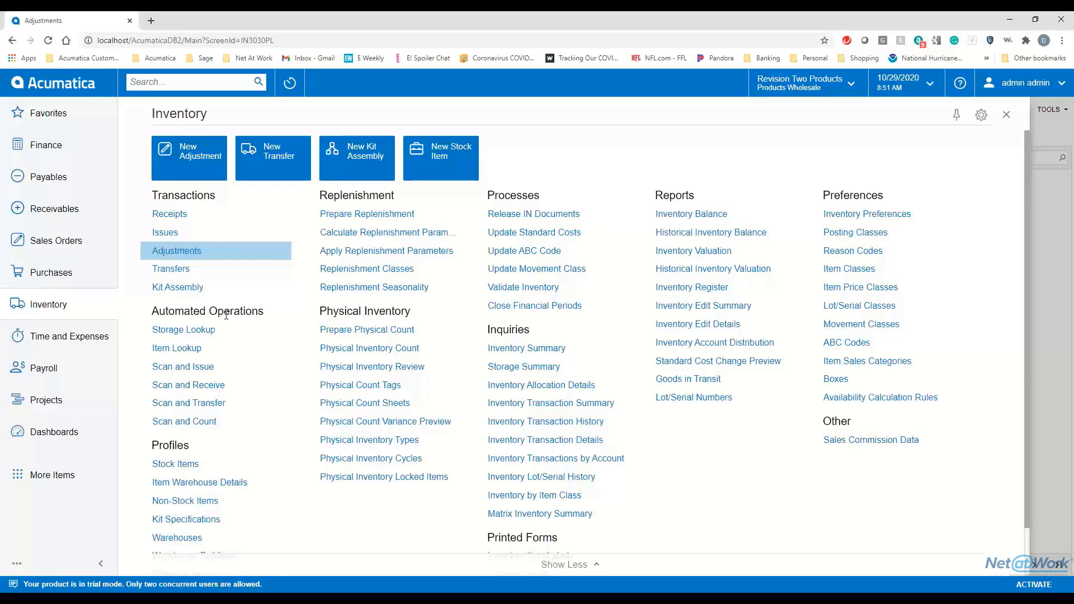
pyautogui.click(365, 419)
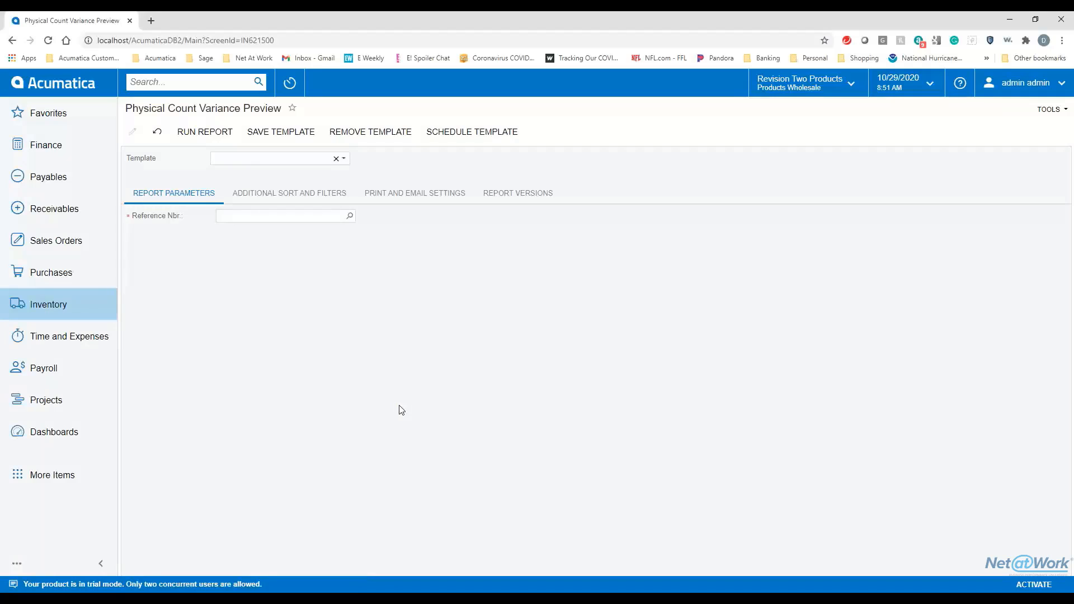
pyautogui.click(350, 219)
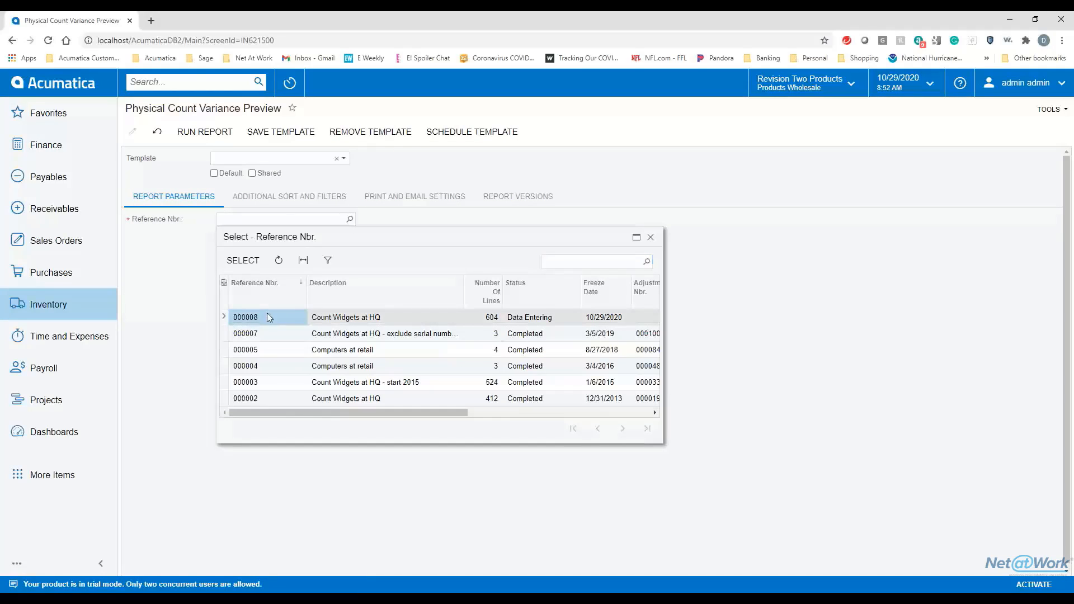
pyautogui.click(212, 260)
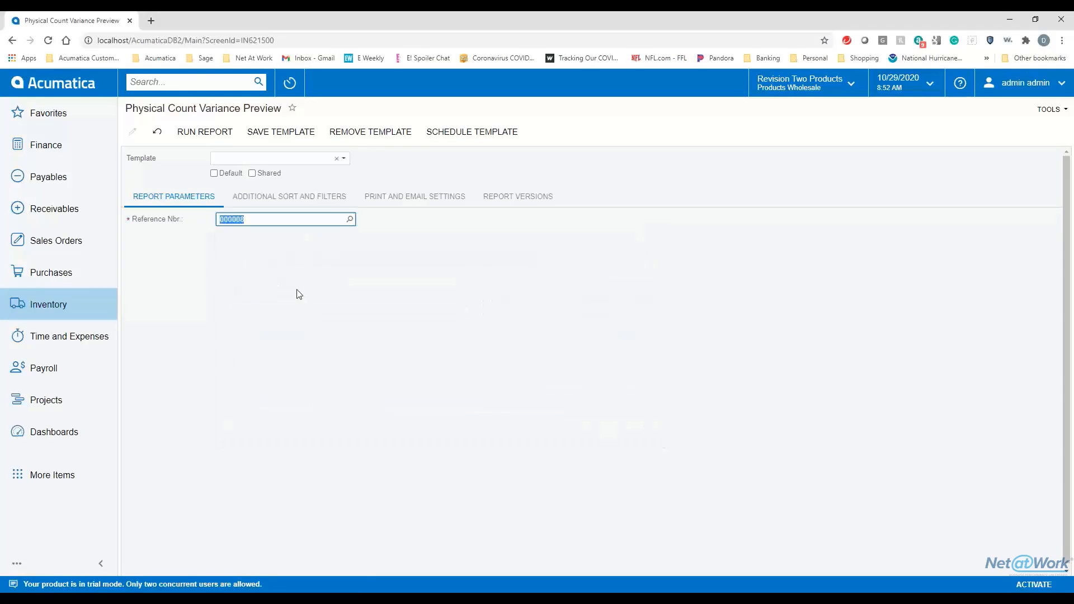
pyautogui.click(208, 131)
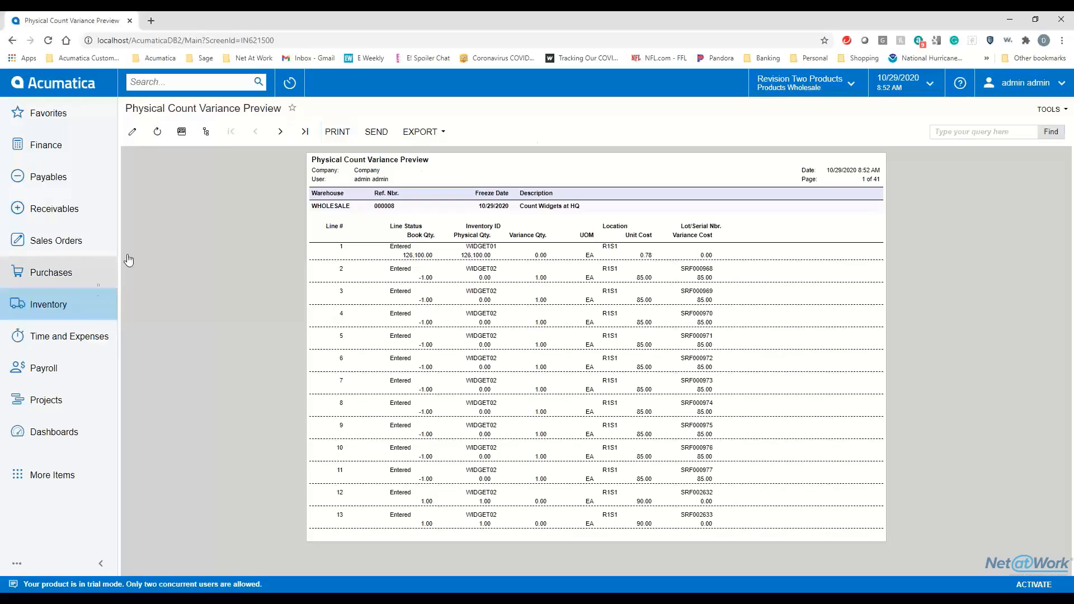
# Open a blank inventory adjustment from the Adjustments list to examine its form, and return to the list
pyautogui.click(84, 309)
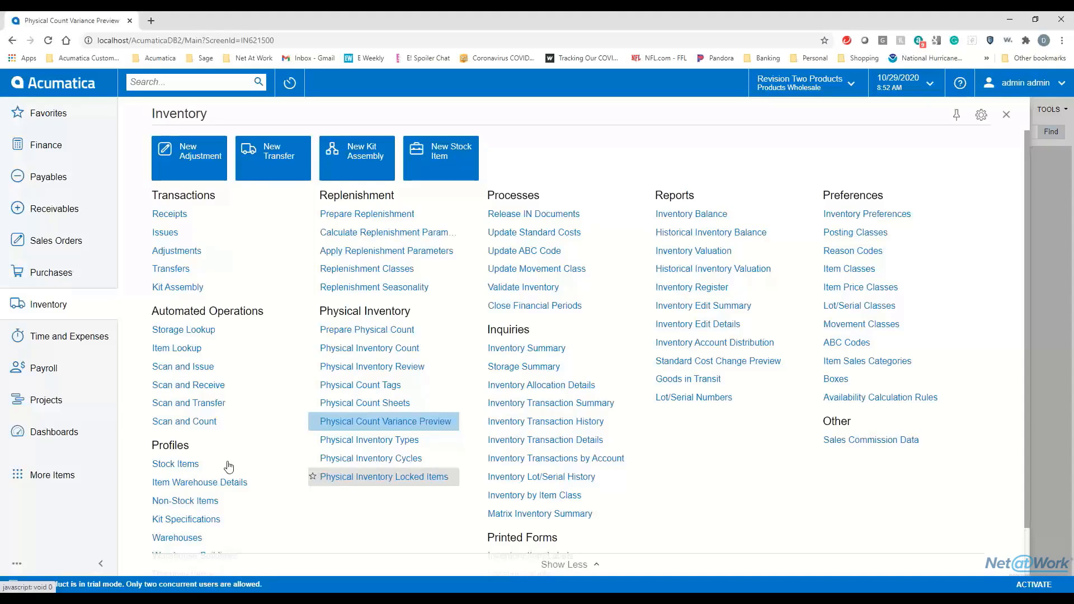
pyautogui.click(173, 252)
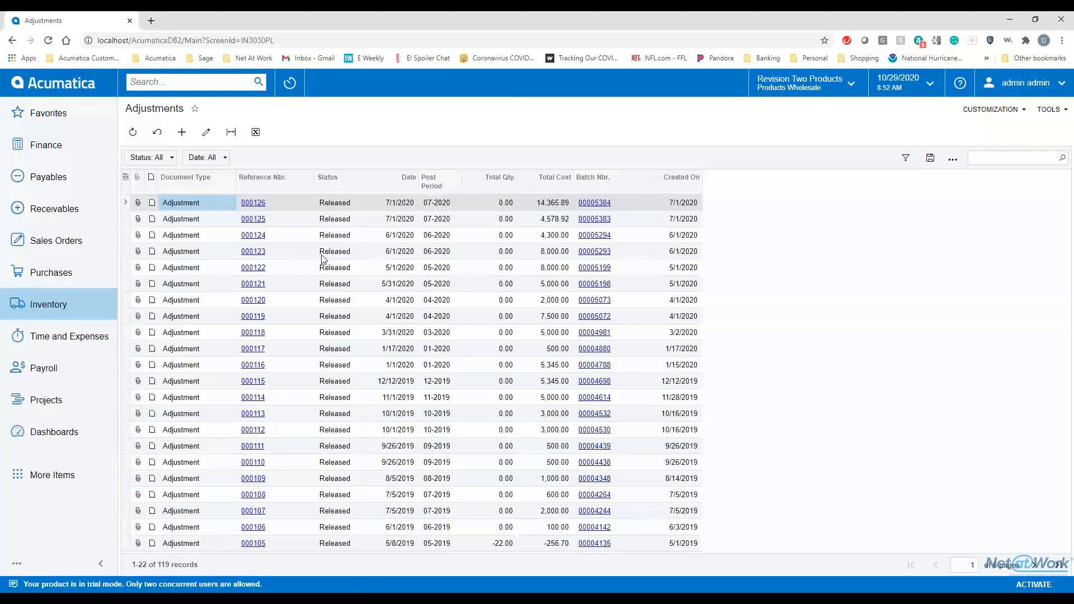
pyautogui.click(182, 132)
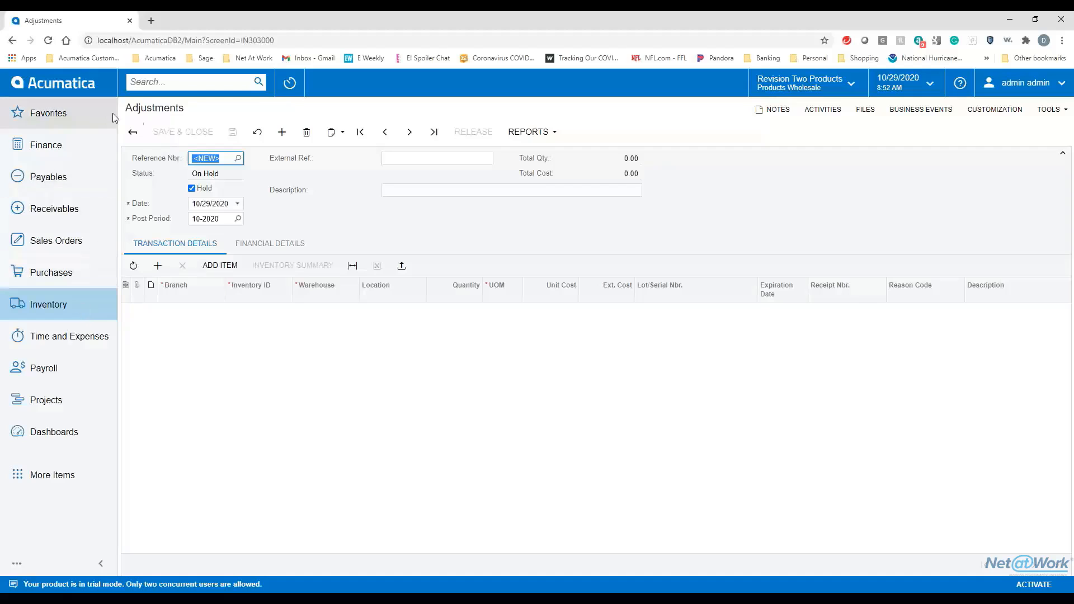
pyautogui.click(132, 132)
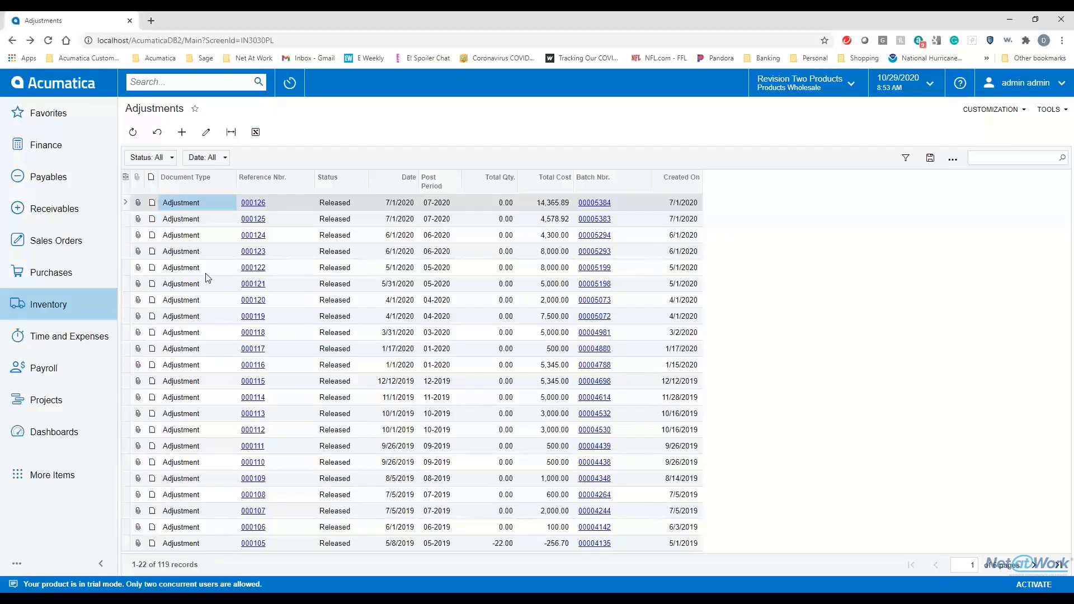
# Switch to the PowerPoint slide show with the Physical Count process diagram
pyautogui.click(50, 307)
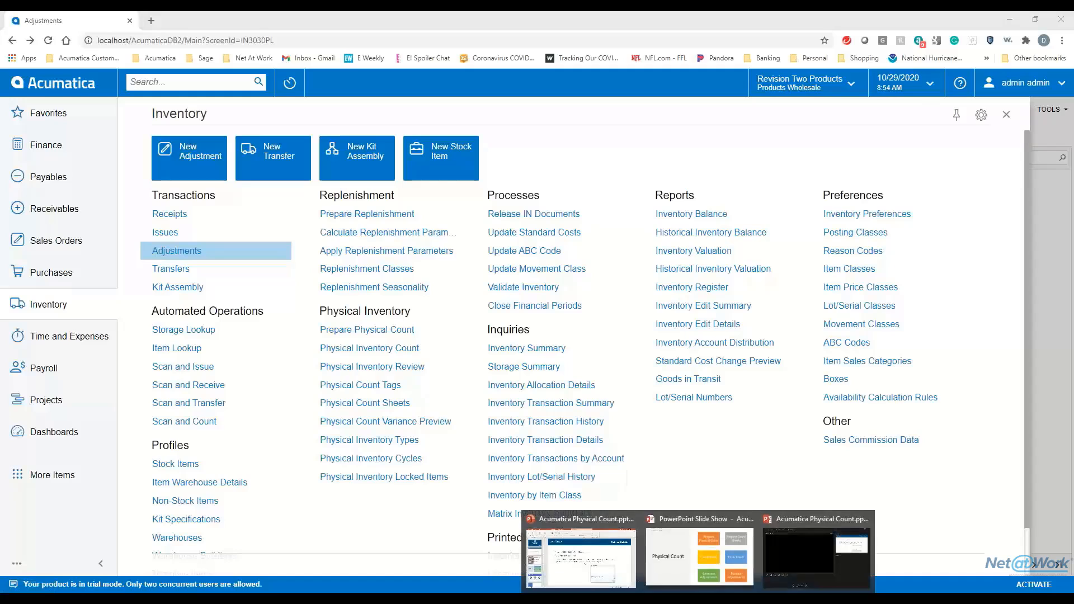
pyautogui.click(715, 555)
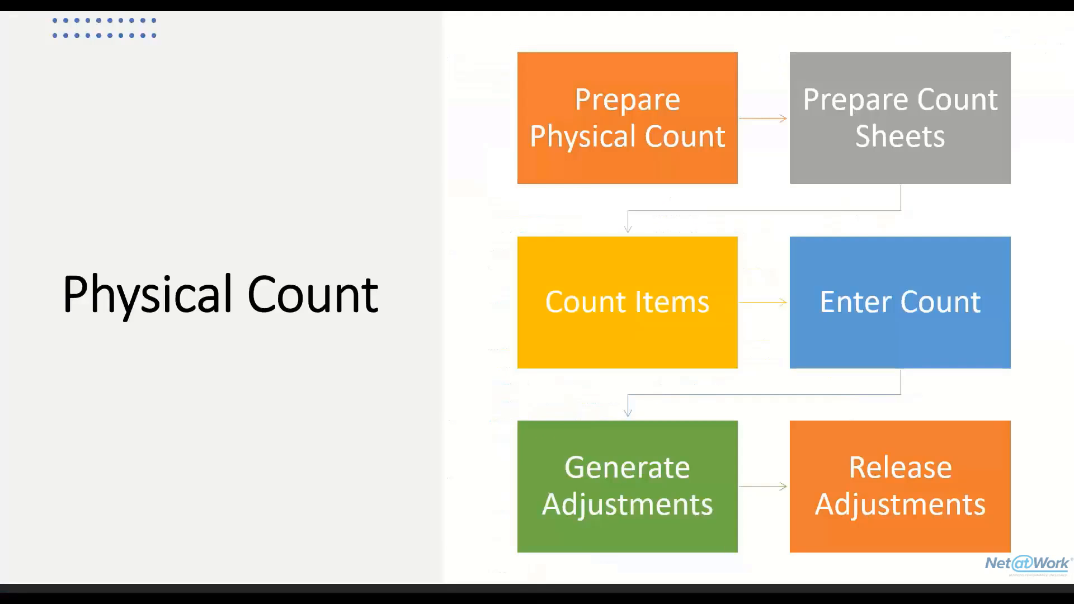